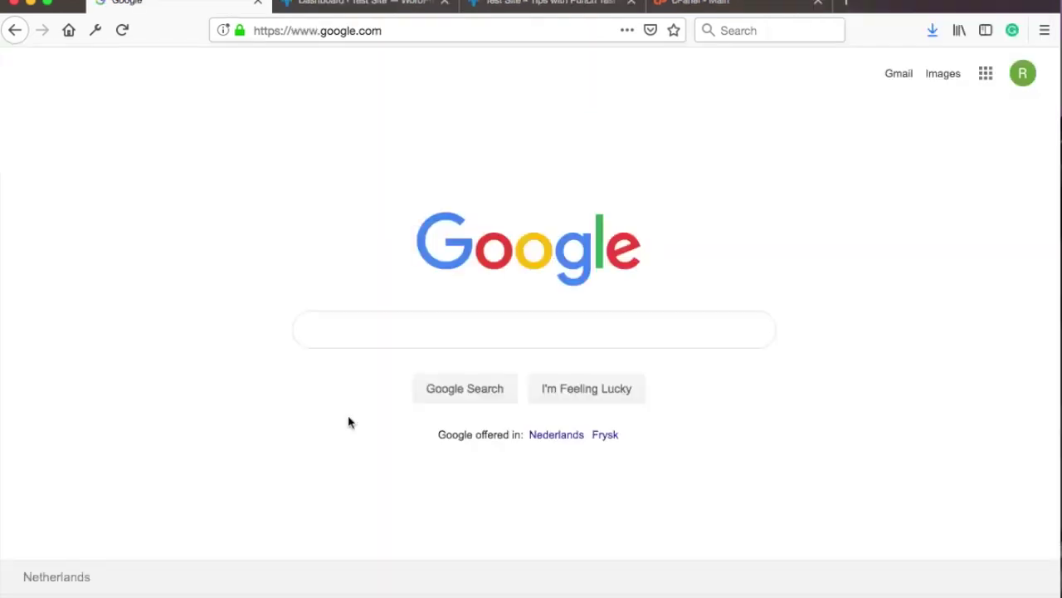
Search Google for 'search console' and open Search Console from its product page.
click(323, 333)
text(sear)
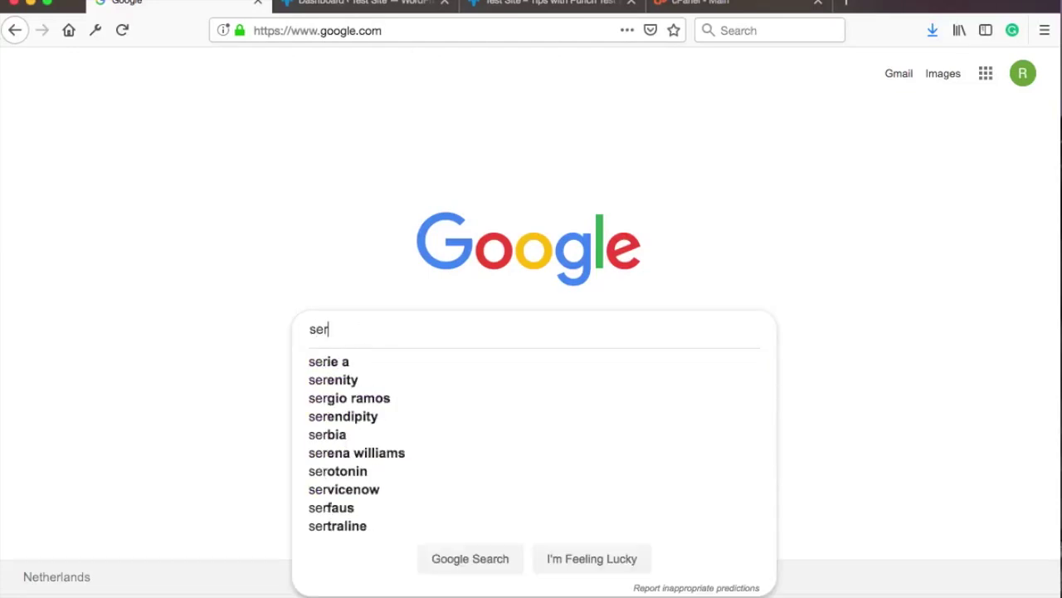
text(ch console)
key(Return)
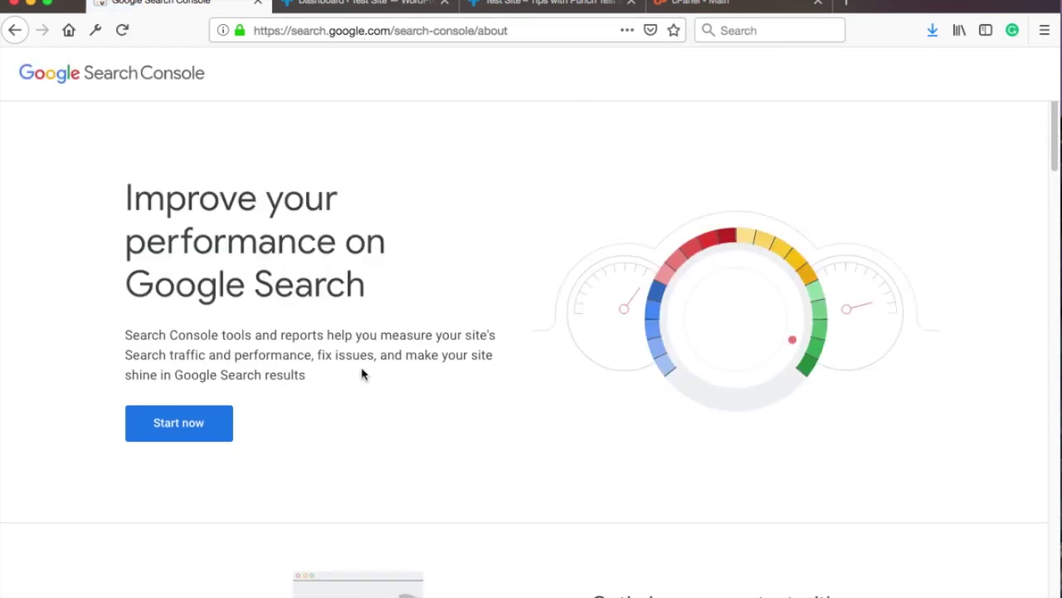
click(194, 421)
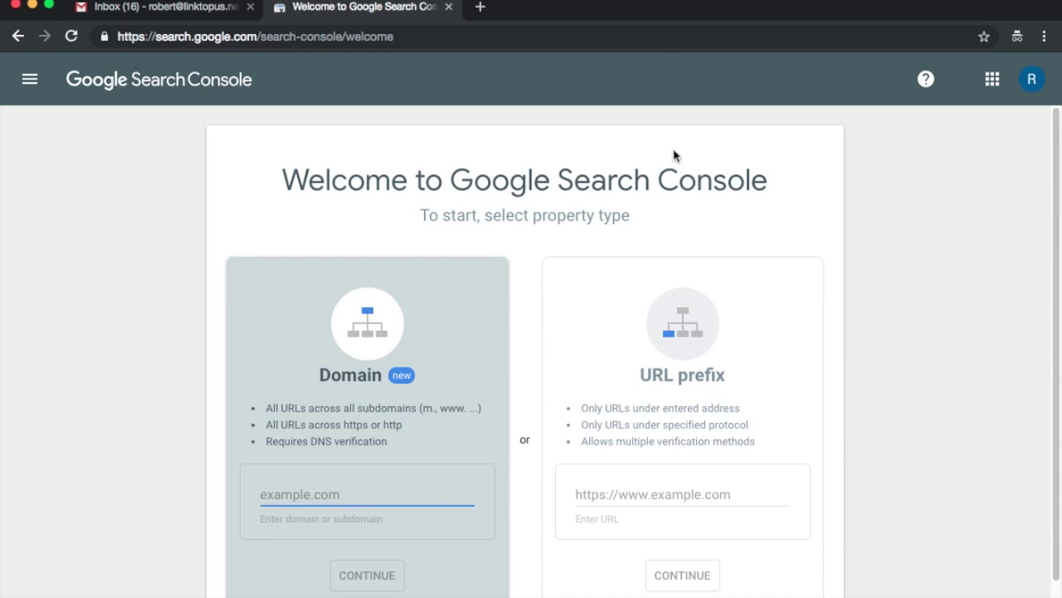
scroll(656, 166, down, 1)
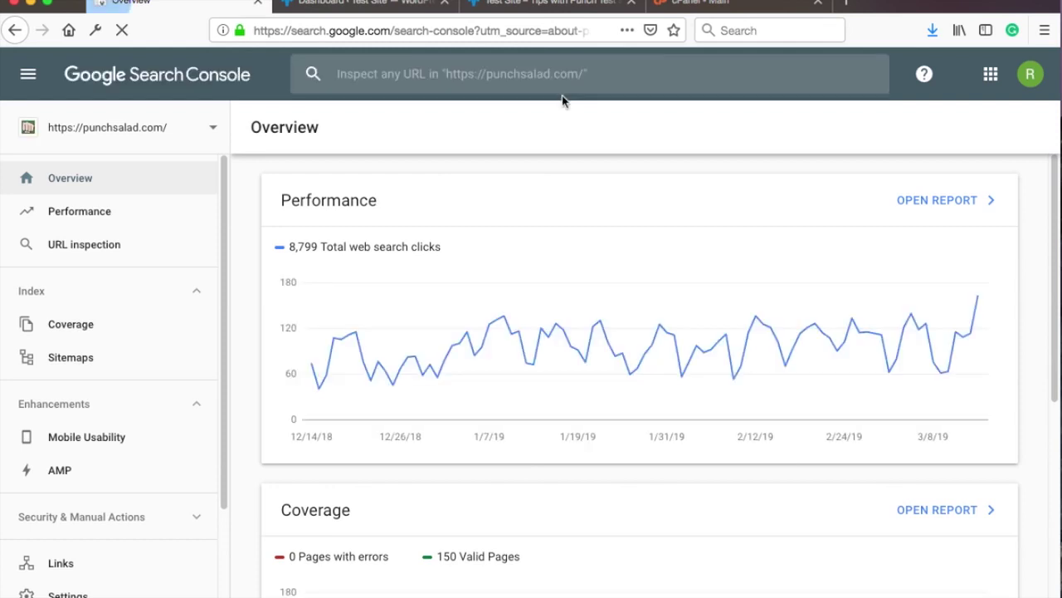
mouse_move(689, 588)
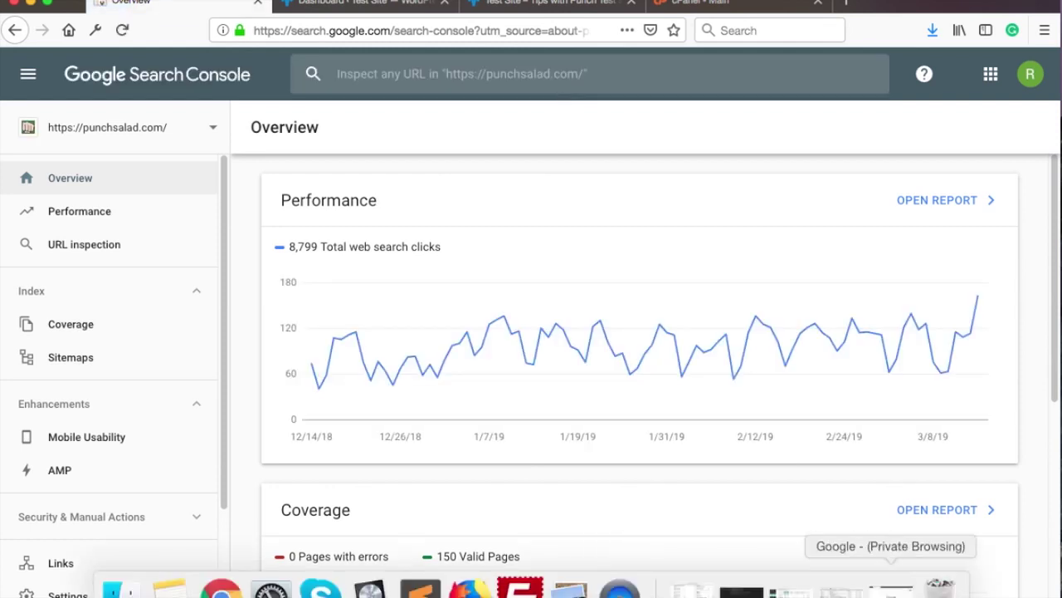
click(892, 587)
drag(386, 31, 450, 31)
click(472, 93)
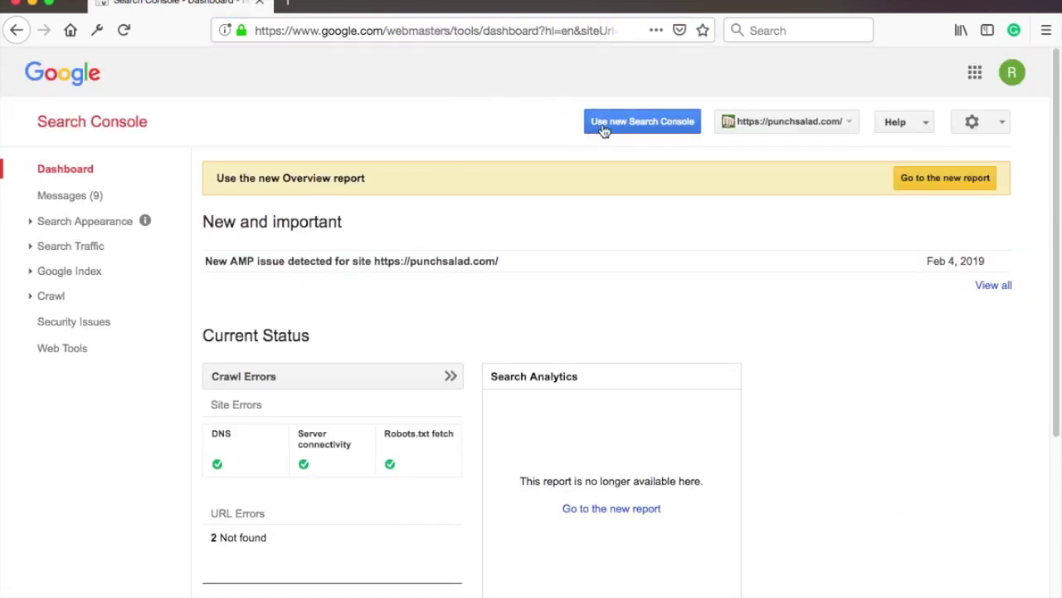
click(633, 130)
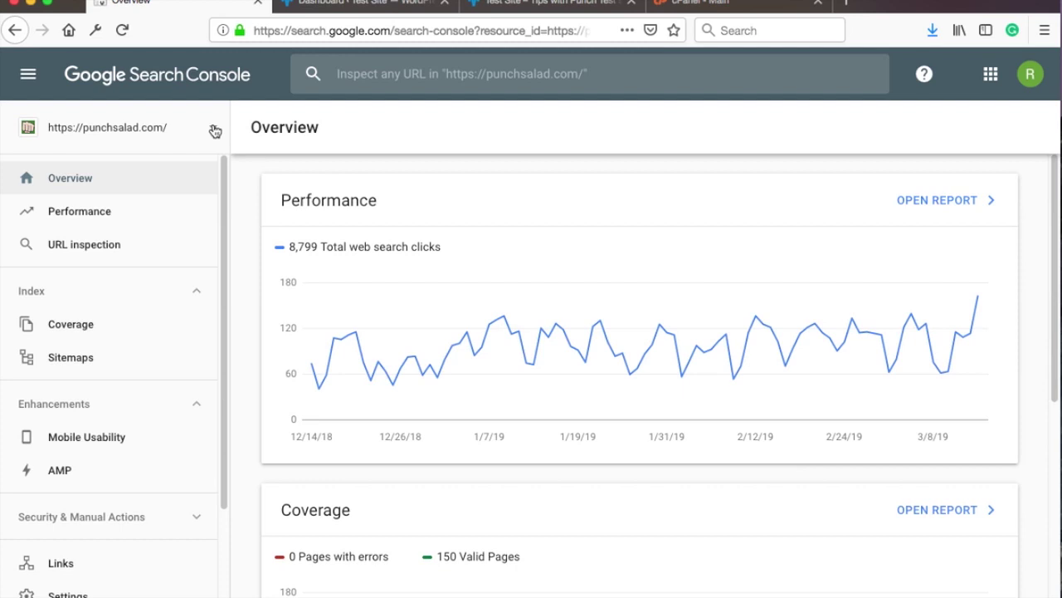
From the property list, choose Add property to bring up the Domain / URL prefix choice.
click(214, 131)
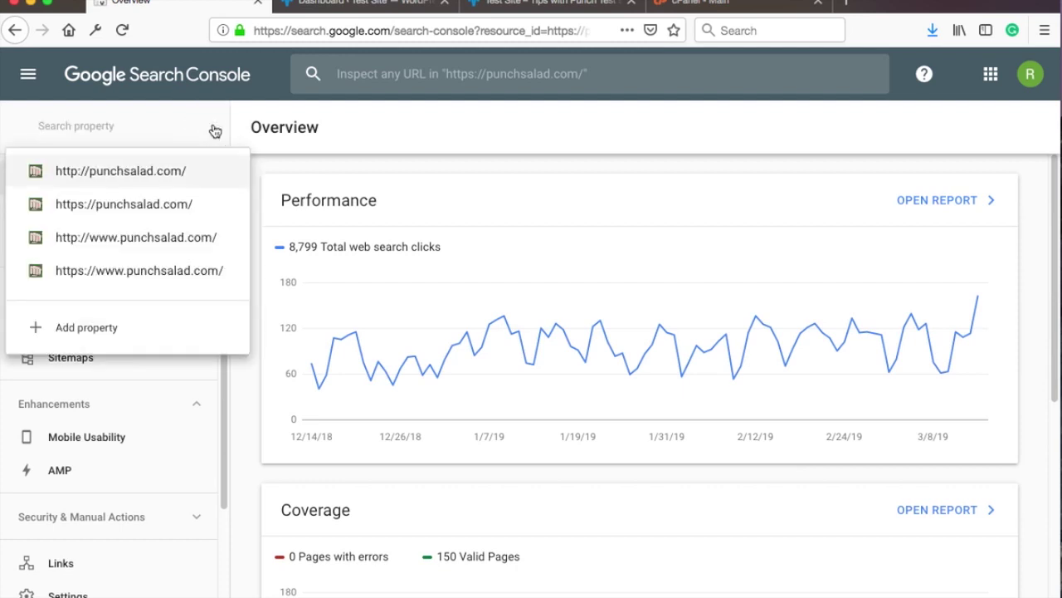
click(116, 328)
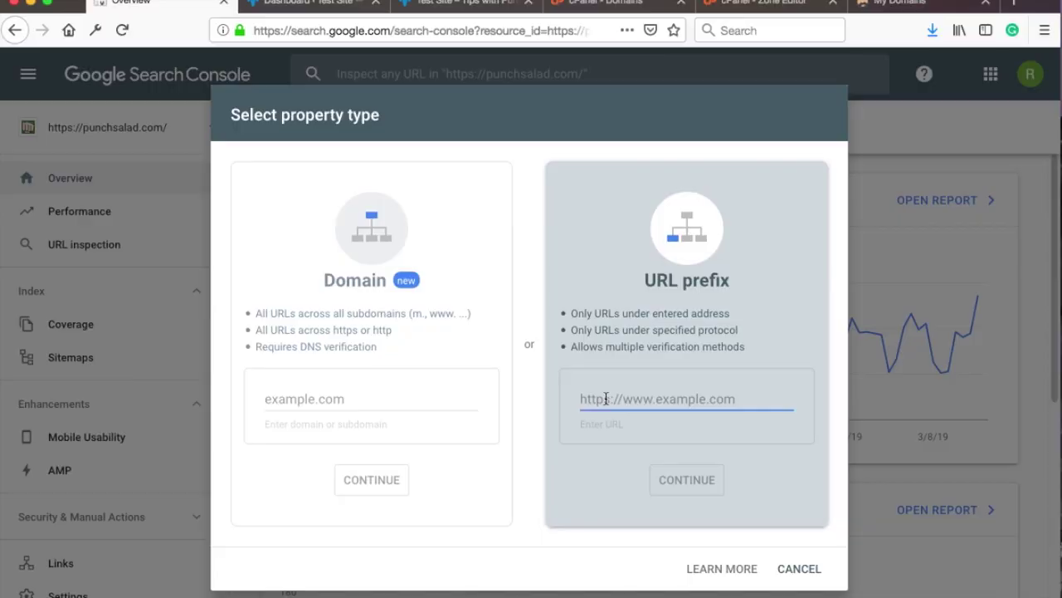
text(lazylemon)
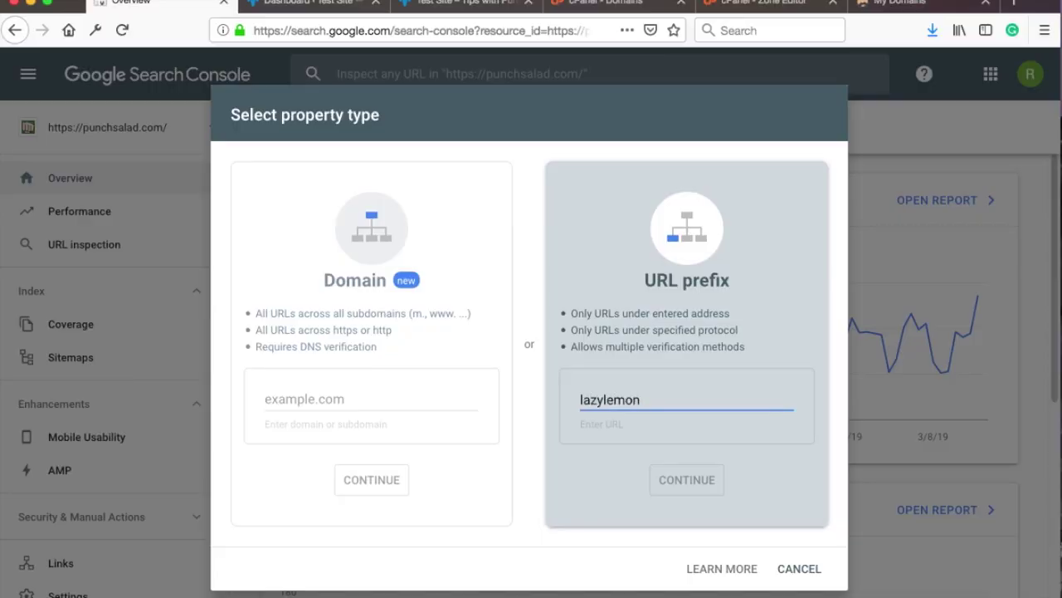
text(.punchsalad.com)
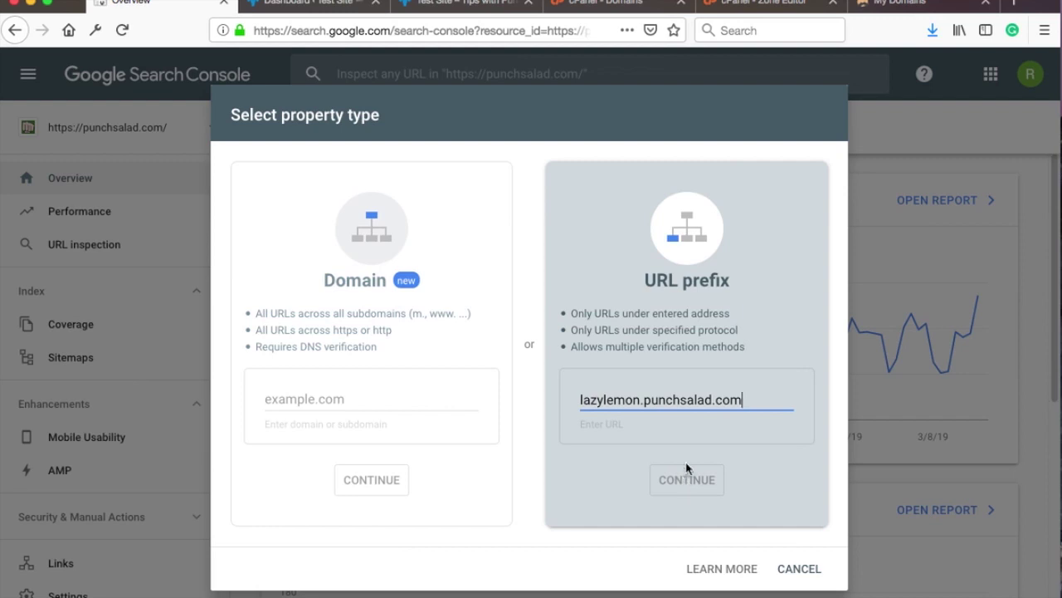
click(706, 476)
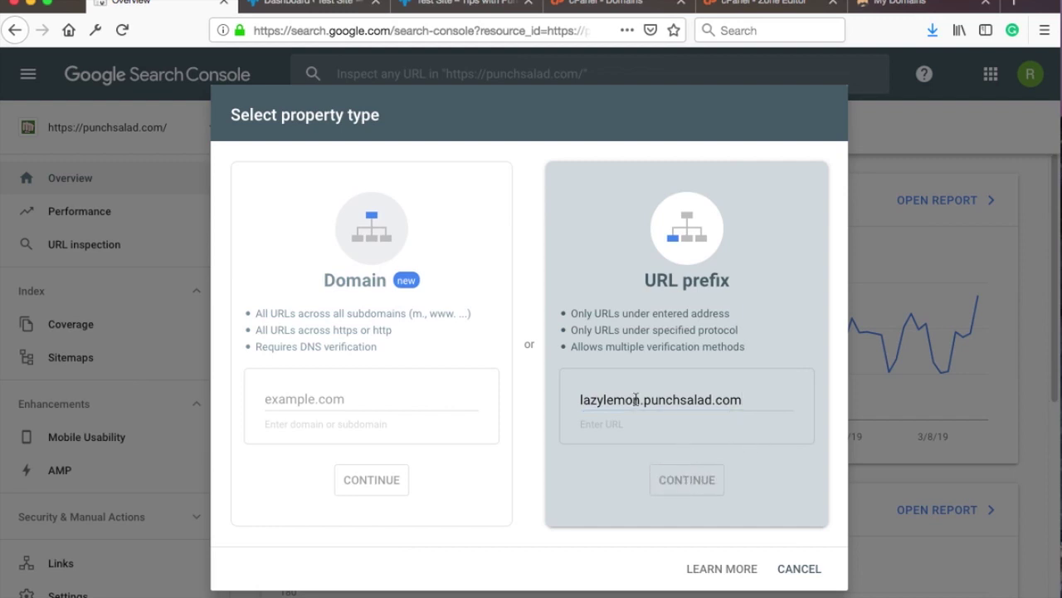
click(754, 394)
double_click(757, 396)
click(756, 448)
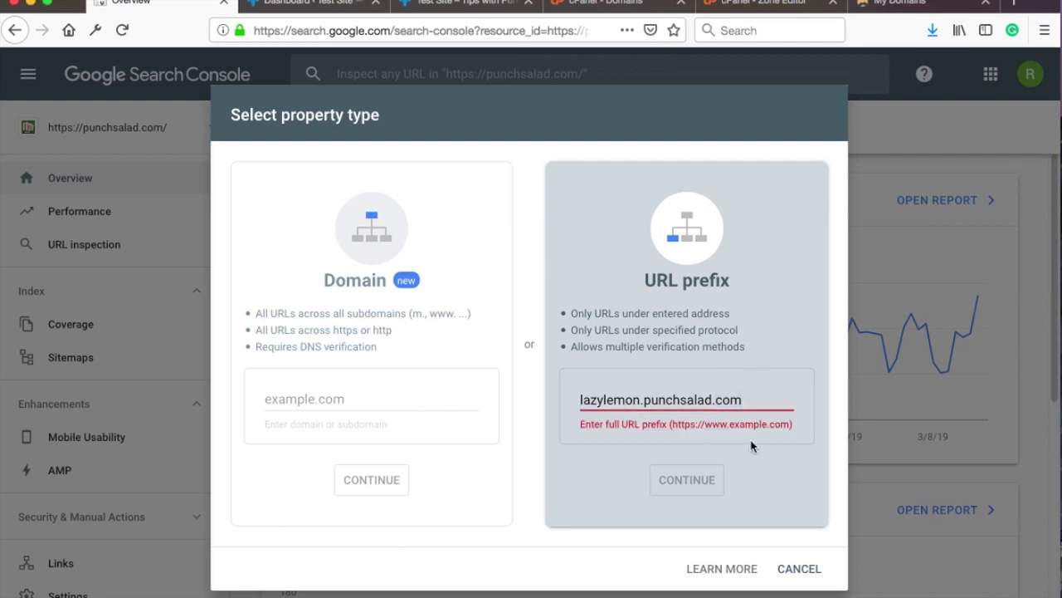
click(580, 398)
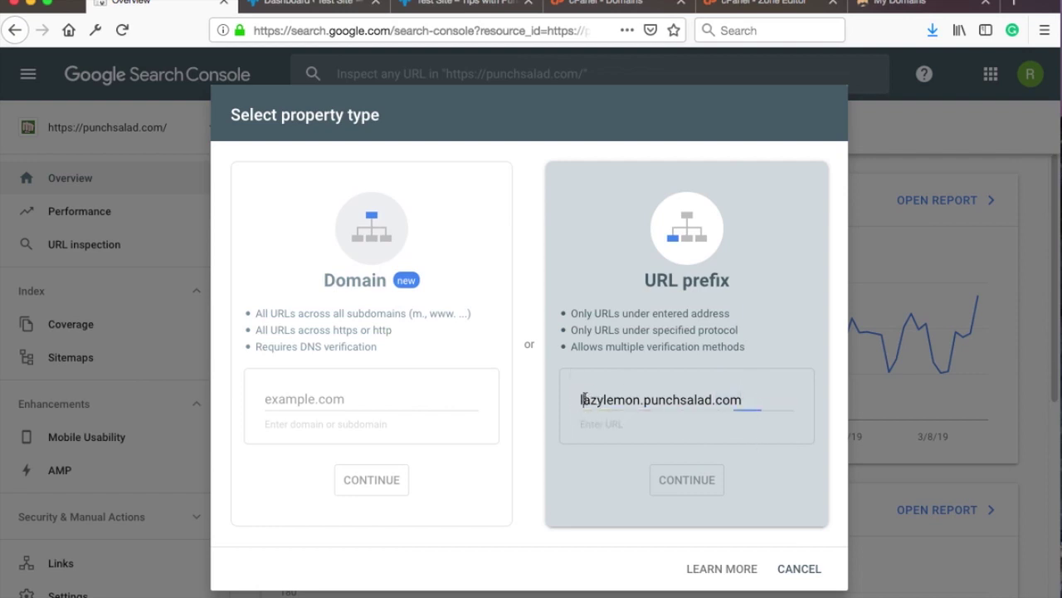
text(https://)
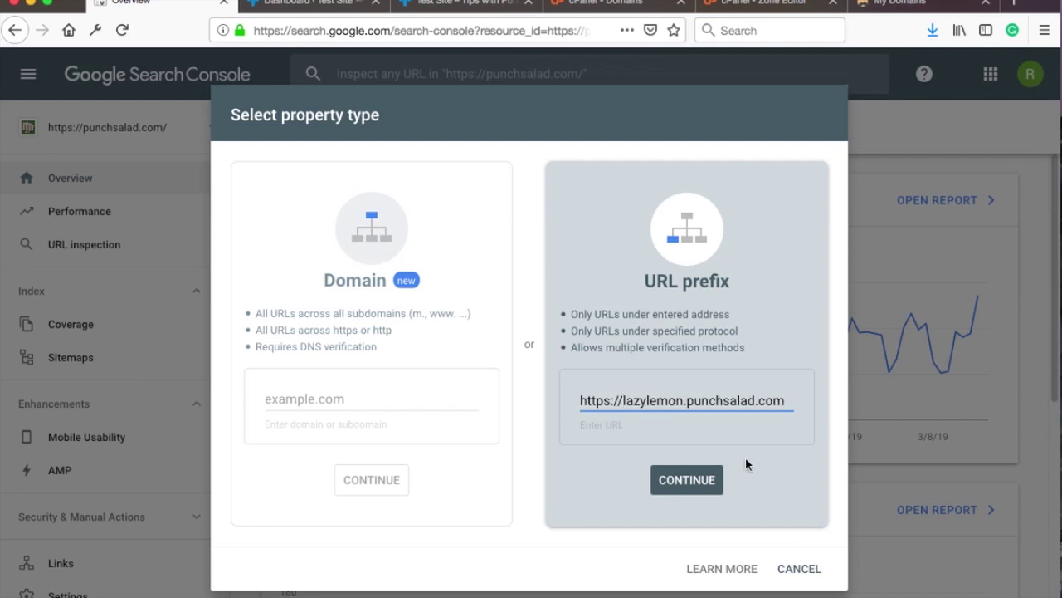
click(701, 479)
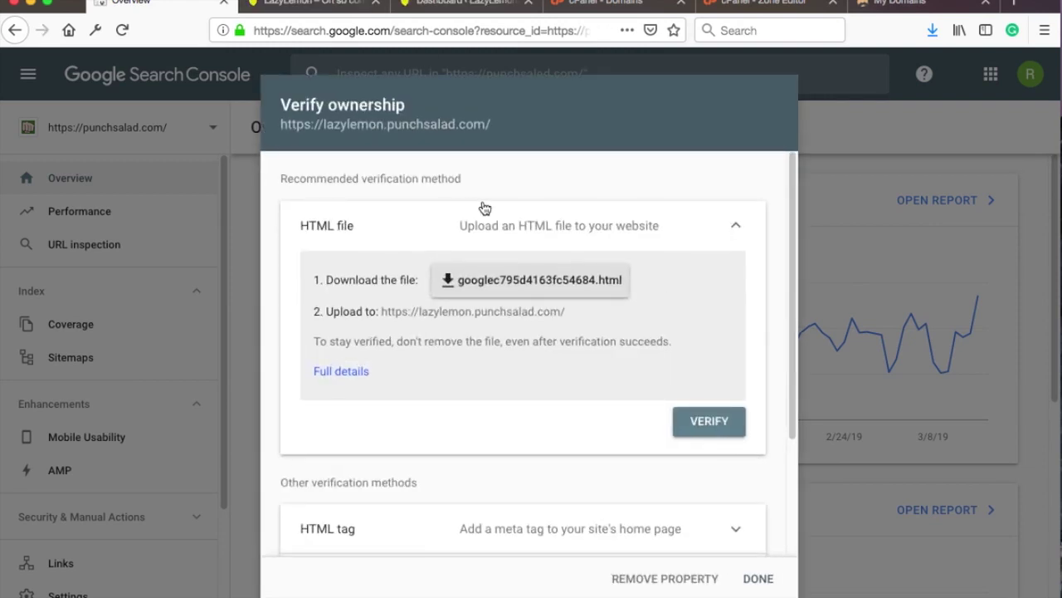
Expand the HTML tag method and copy its google-site-verification meta tag.
click(735, 229)
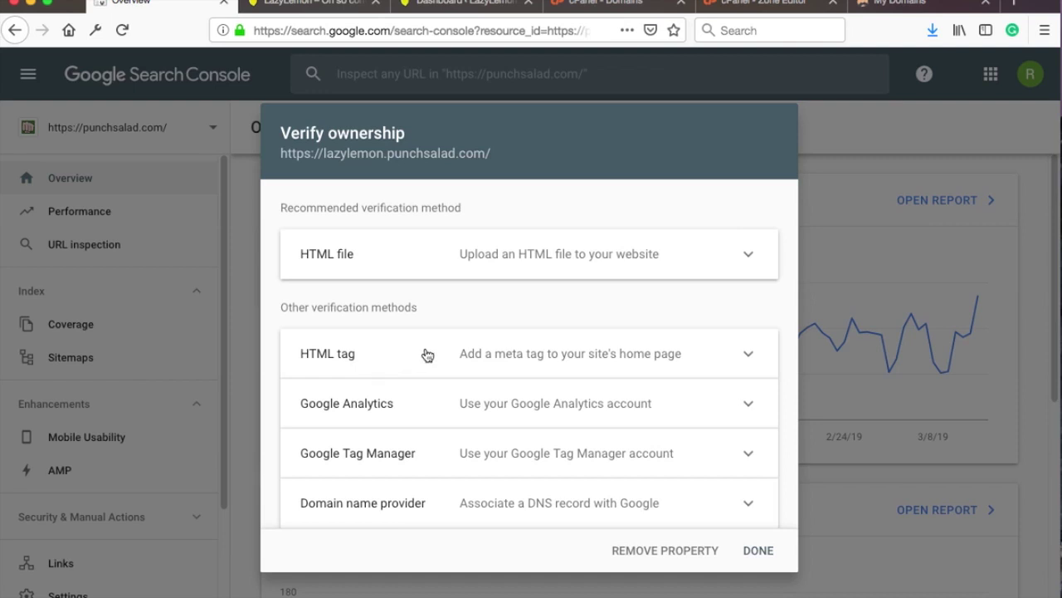
click(748, 357)
scroll(540, 373, down, 2)
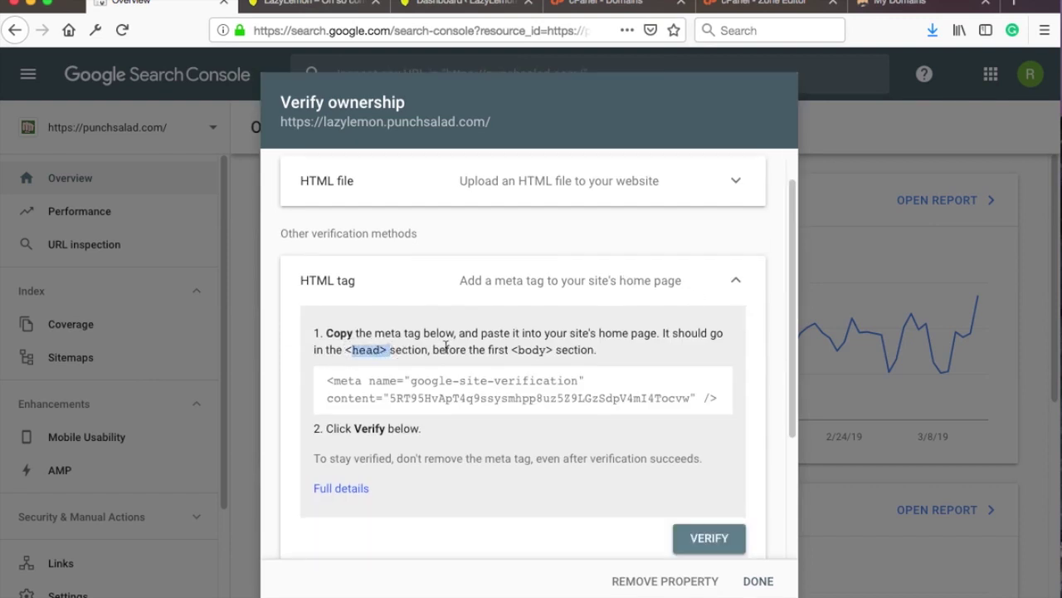
drag(335, 383, 702, 401)
right_click(502, 376)
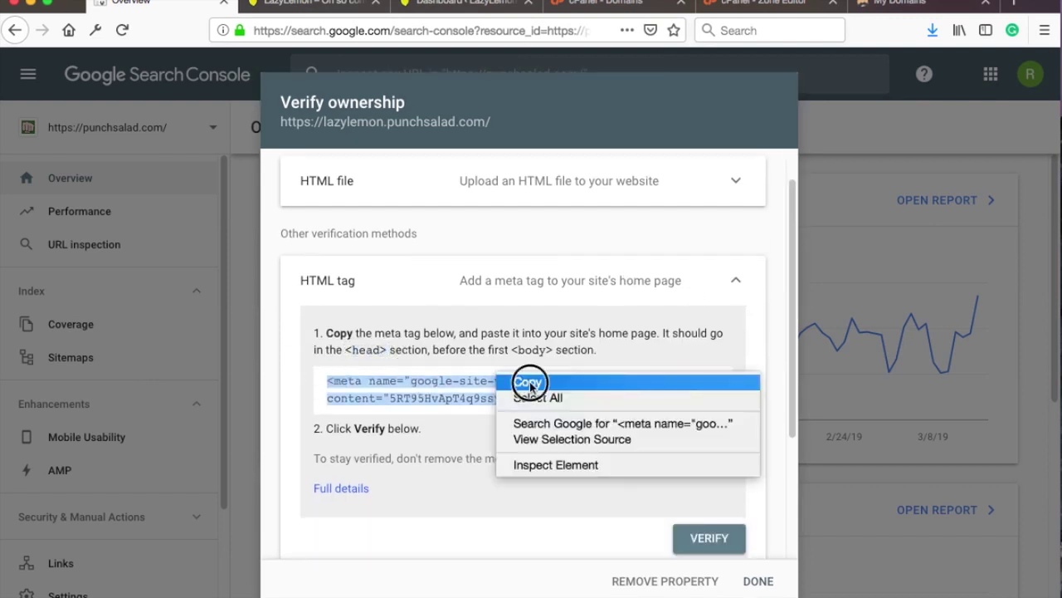
click(523, 382)
Bring up the code editor showing Add-Google-Search-Concole.php and its wp_head snippet.
click(418, 416)
scroll(419, 417, down, 2)
mouse_move(593, 588)
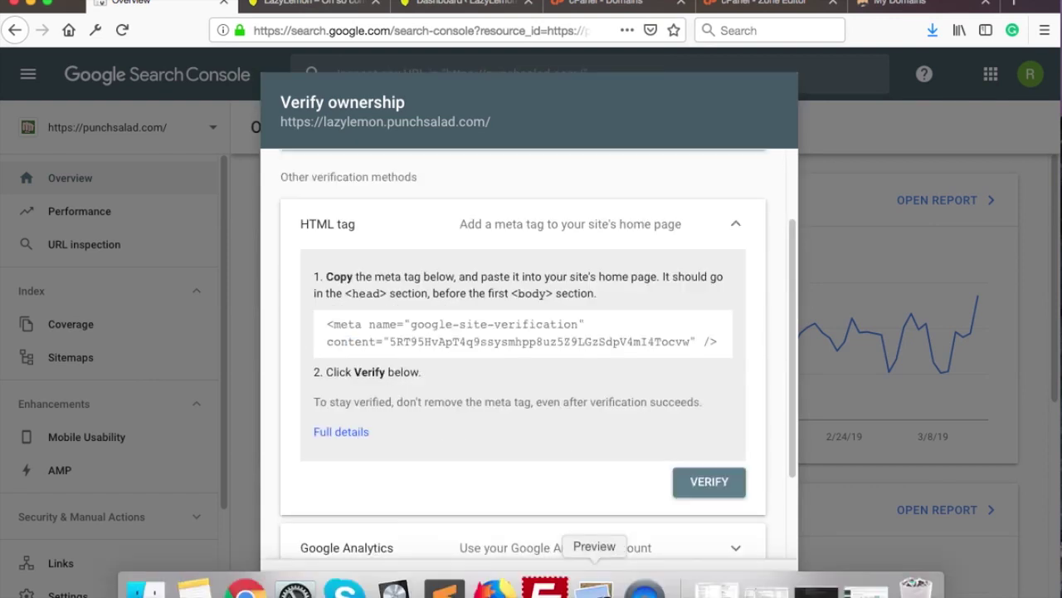
click(644, 589)
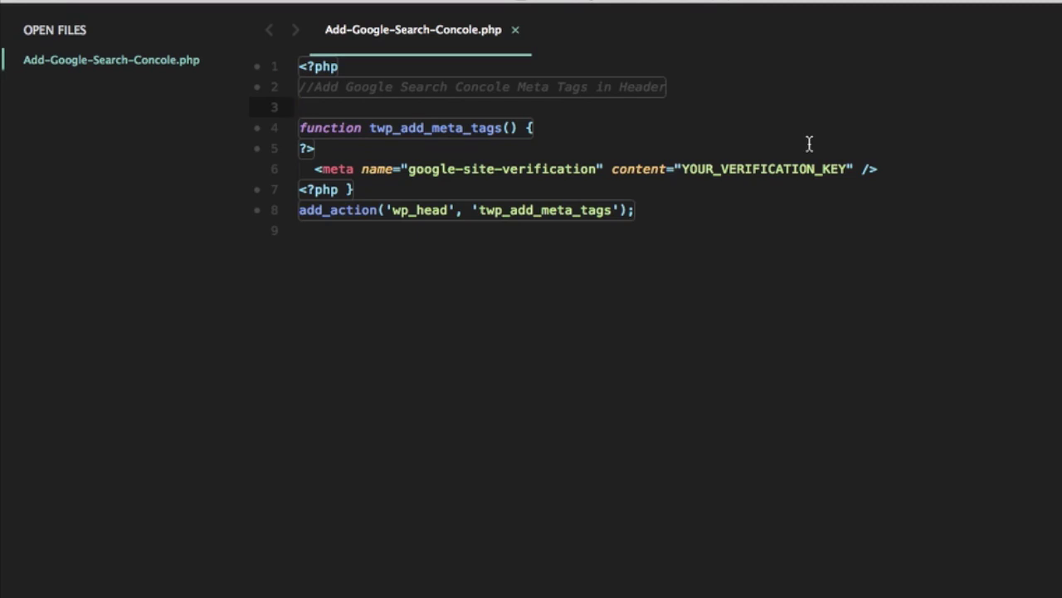
Paste the copied meta tag over the YOUR_VERIFICATION_KEY placeholder on line 6.
drag(898, 171, 314, 170)
text(v)
key(super+z)
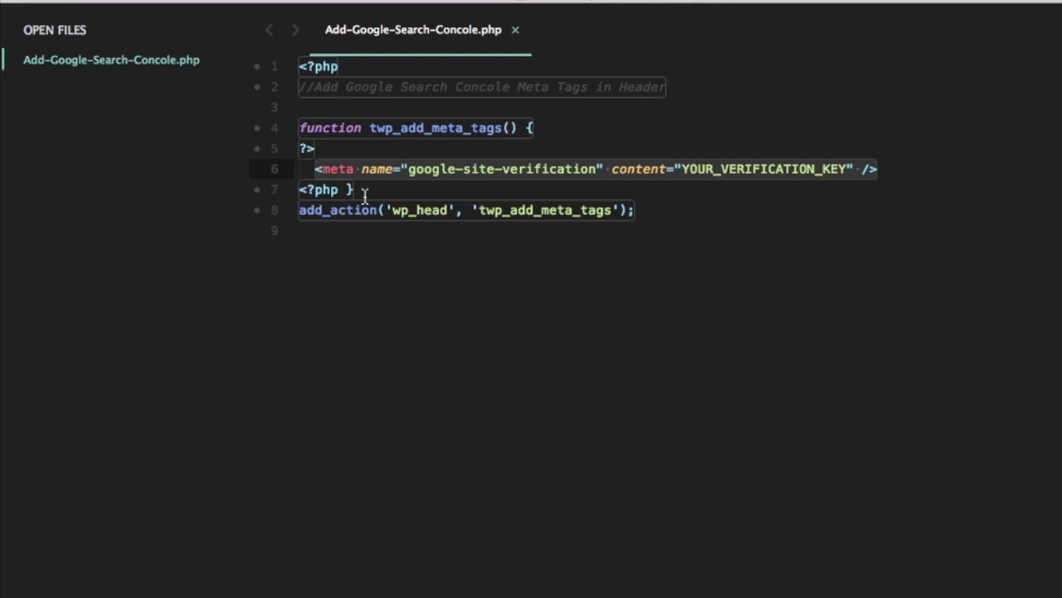
key(super+v)
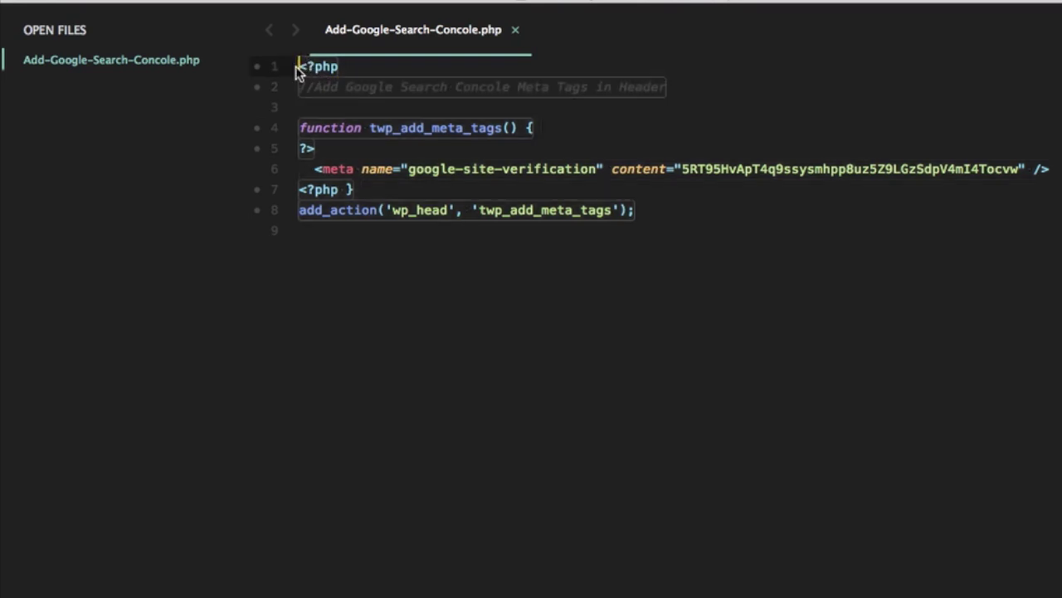
key(super+Tab)
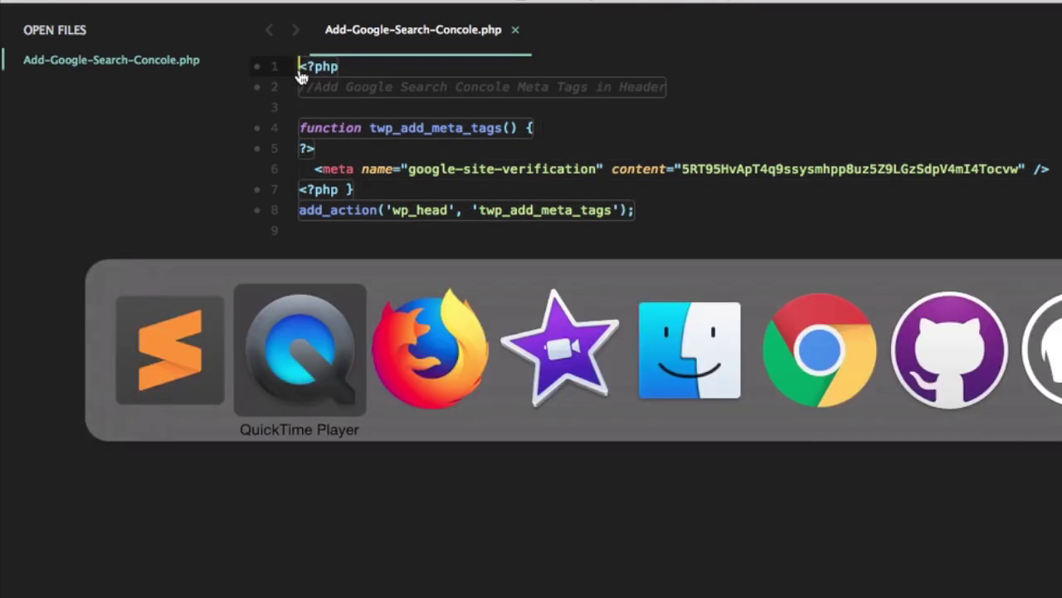
key(super+Tab)
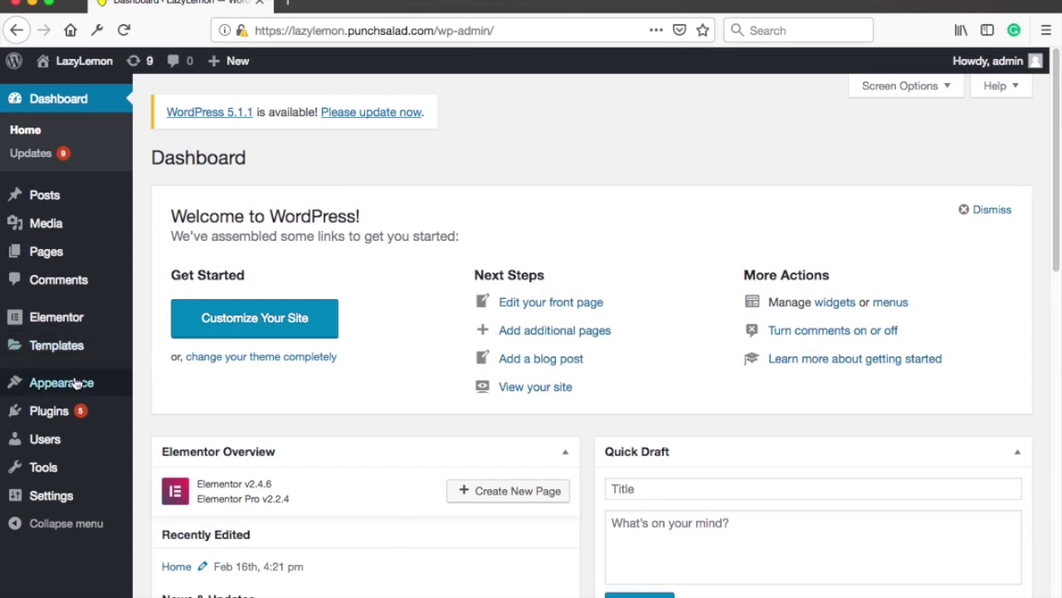
Open Appearance > Editor and keep LazyLemon as the theme to edit.
mouse_move(76, 381)
click(159, 572)
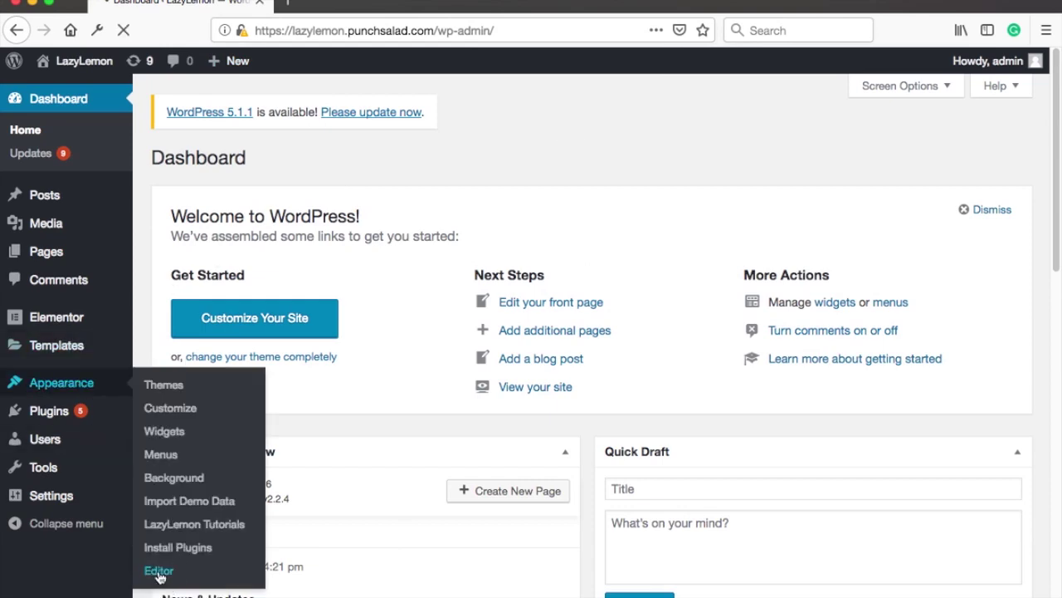
scroll(690, 212, down, 2)
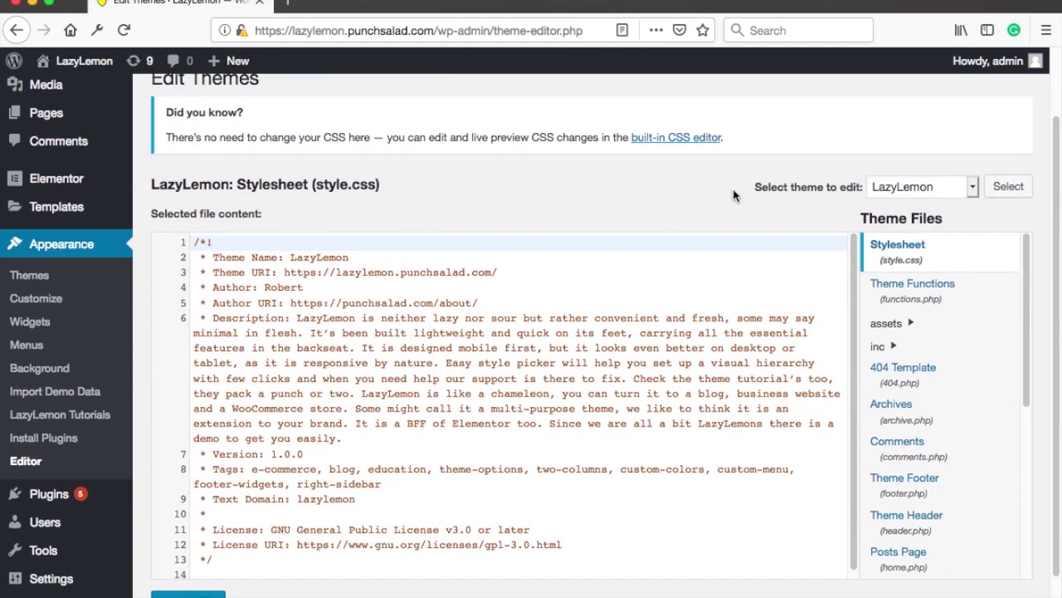
click(896, 186)
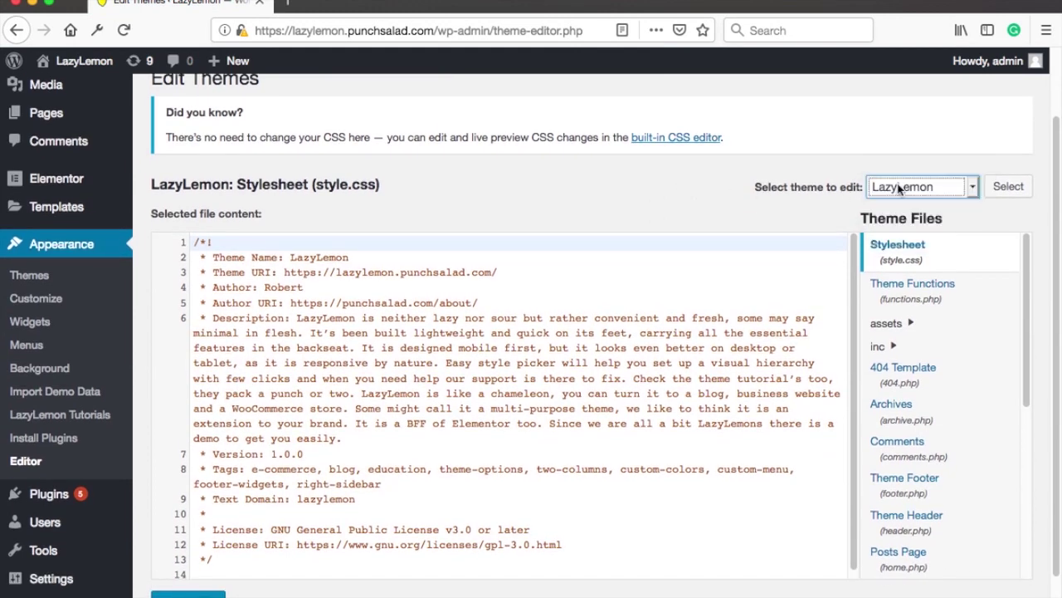
click(908, 190)
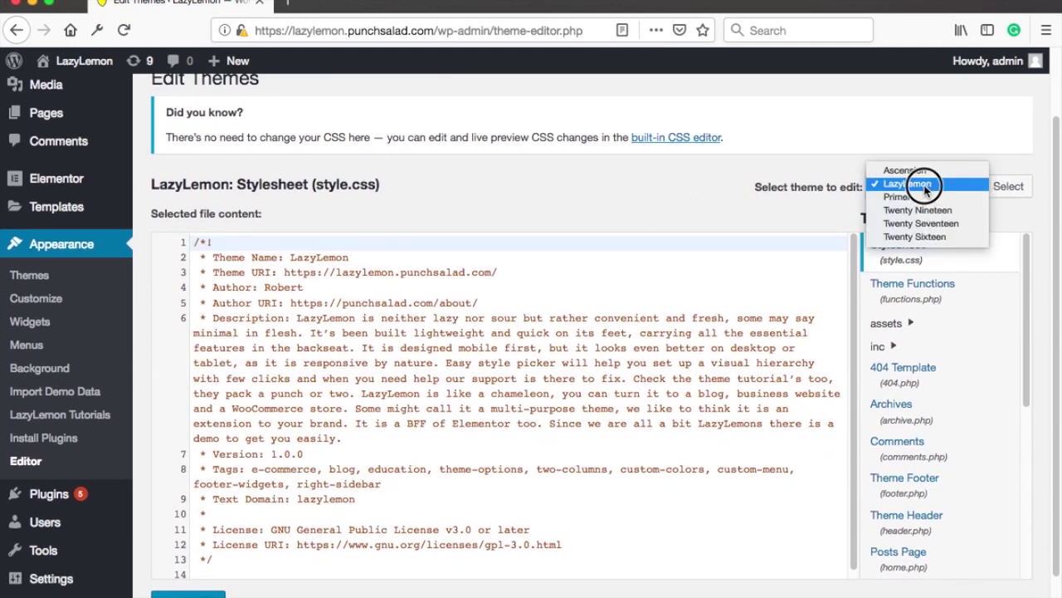
click(925, 186)
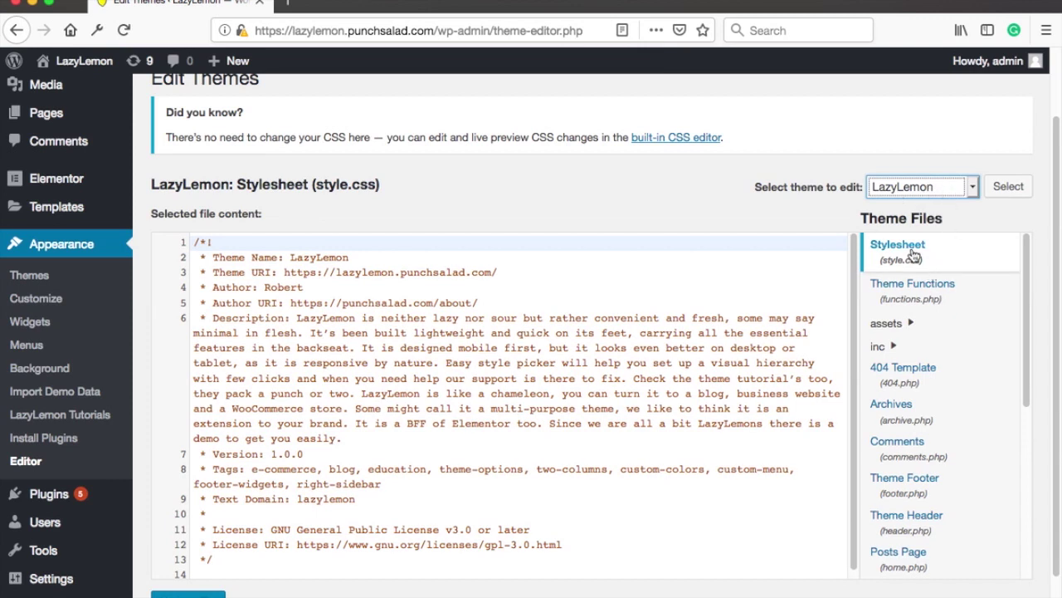
scroll(955, 293, up, 2)
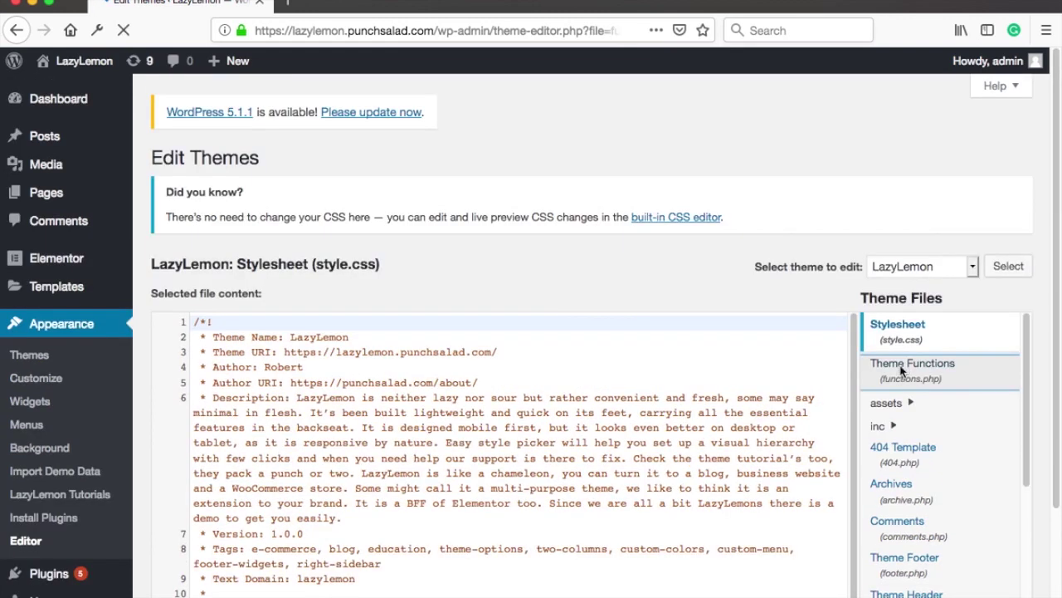
Append ?> and the wp_head verification meta-tag function to LazyLemon's functions.php and update it.
click(900, 367)
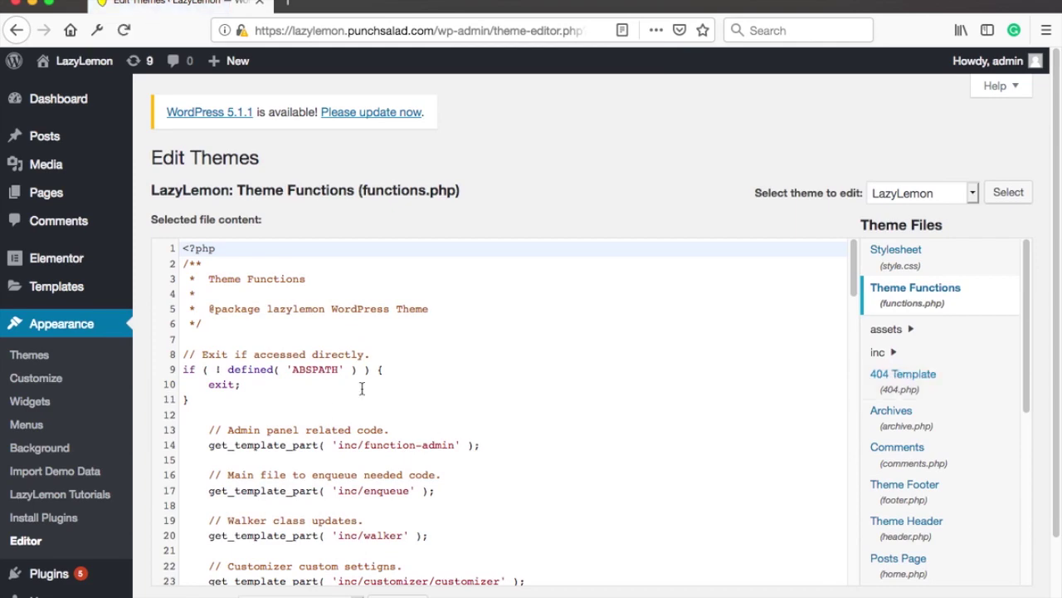
scroll(295, 340, down, 20)
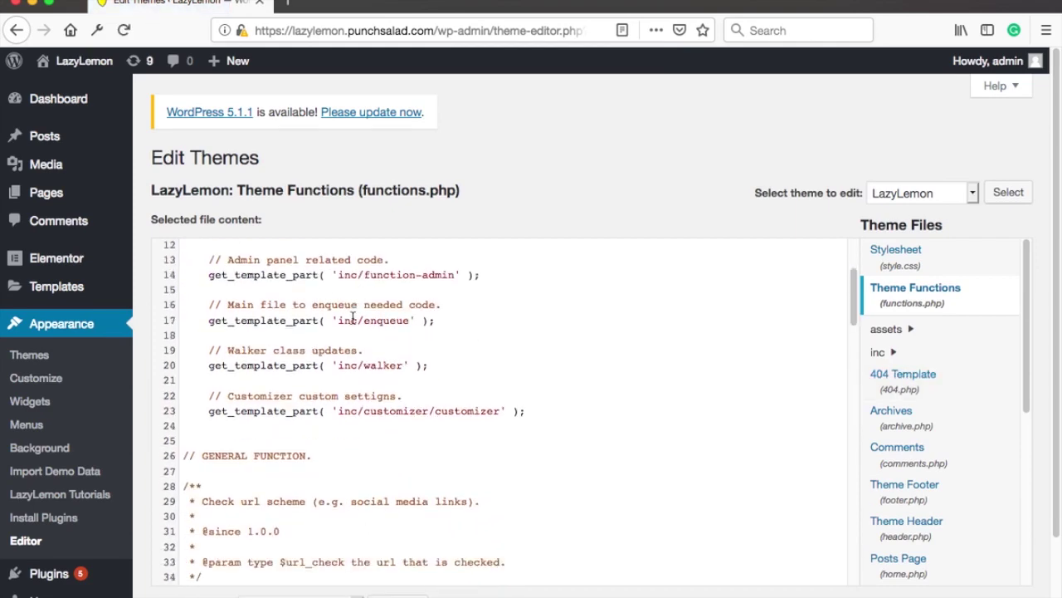
scroll(351, 317, down, 2)
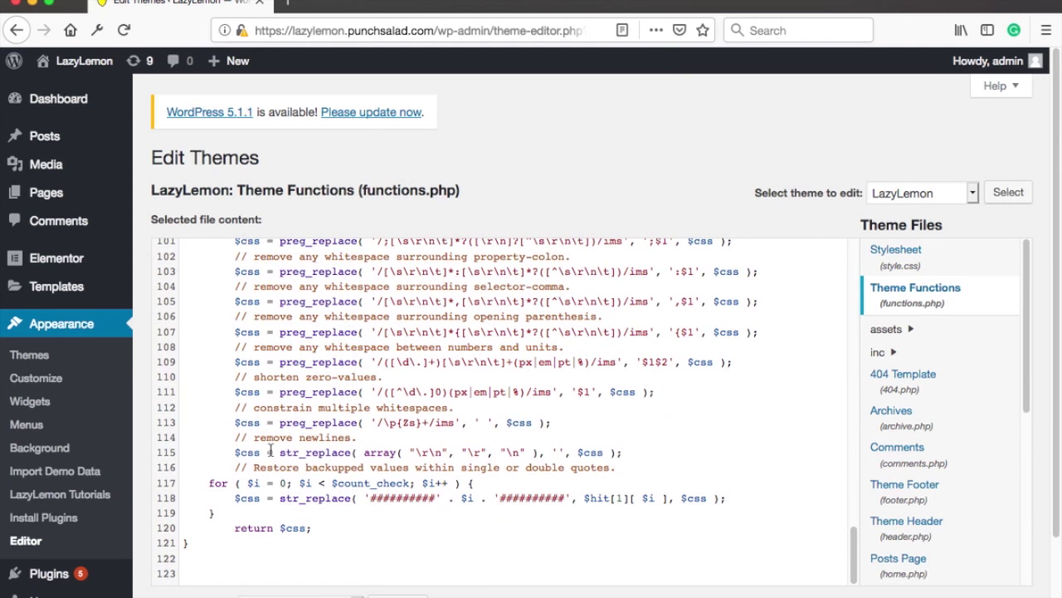
click(211, 563)
key(Down)
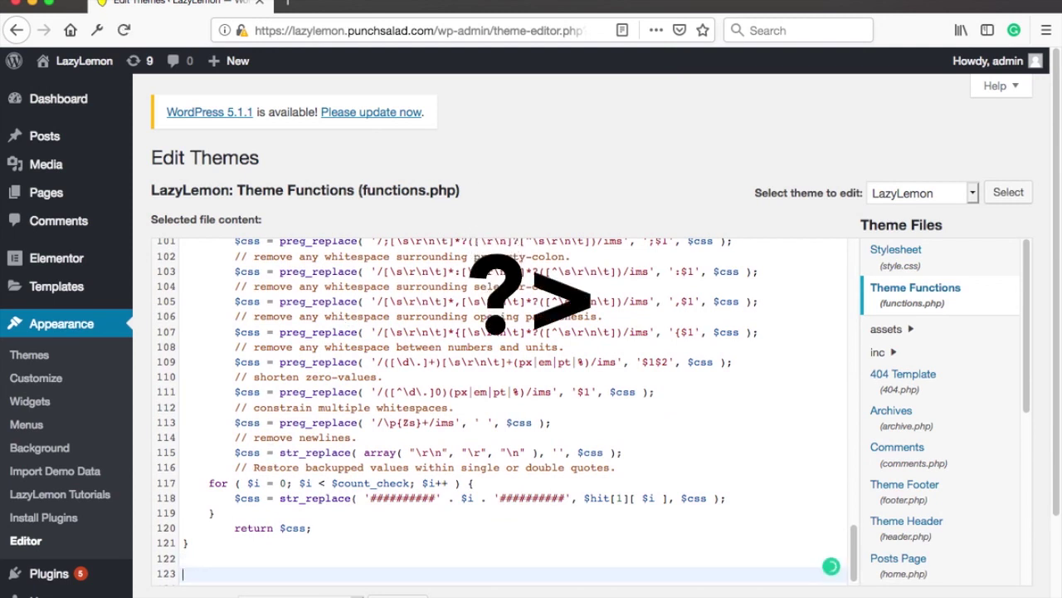
key(Return)
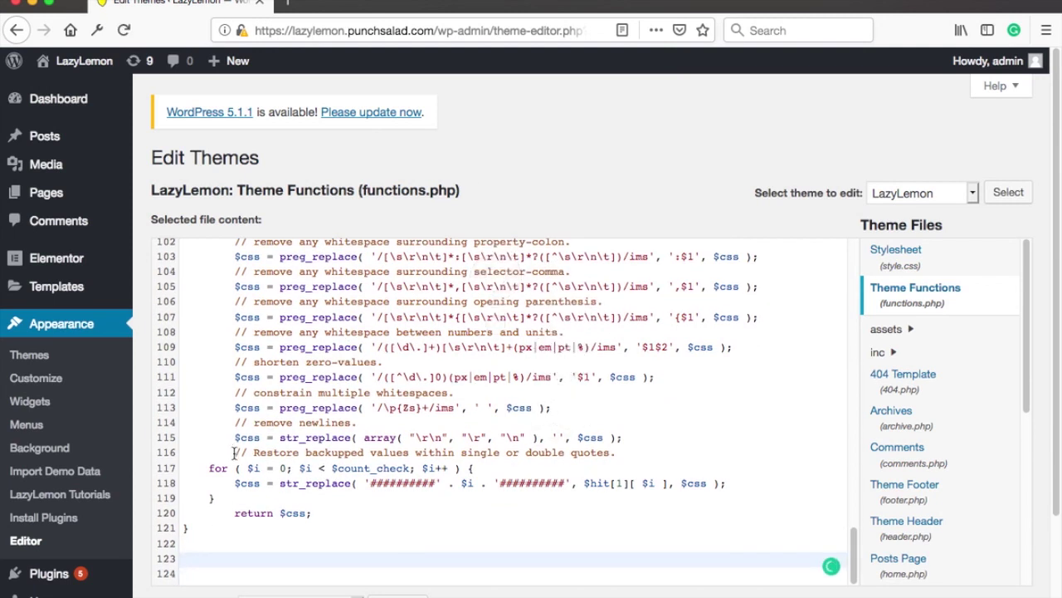
text(?>)
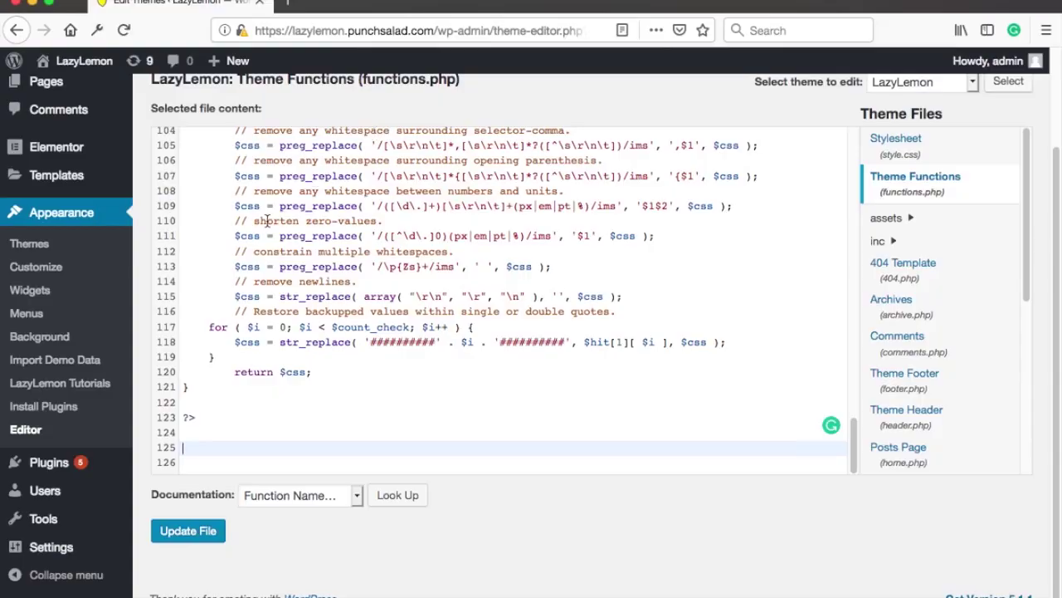
text(<?php //Add Google Search Concole Meta Tags in Header  function twp_add_meta_tags() { ?>   <meta name="google-site-verification" content="5RT95HvApT4q9ssysmhpp8uz5Z9LGzSdpV4mI4Tocvw" /> <?php } add_action('wp_head', 'twp_add_meta_tags');)
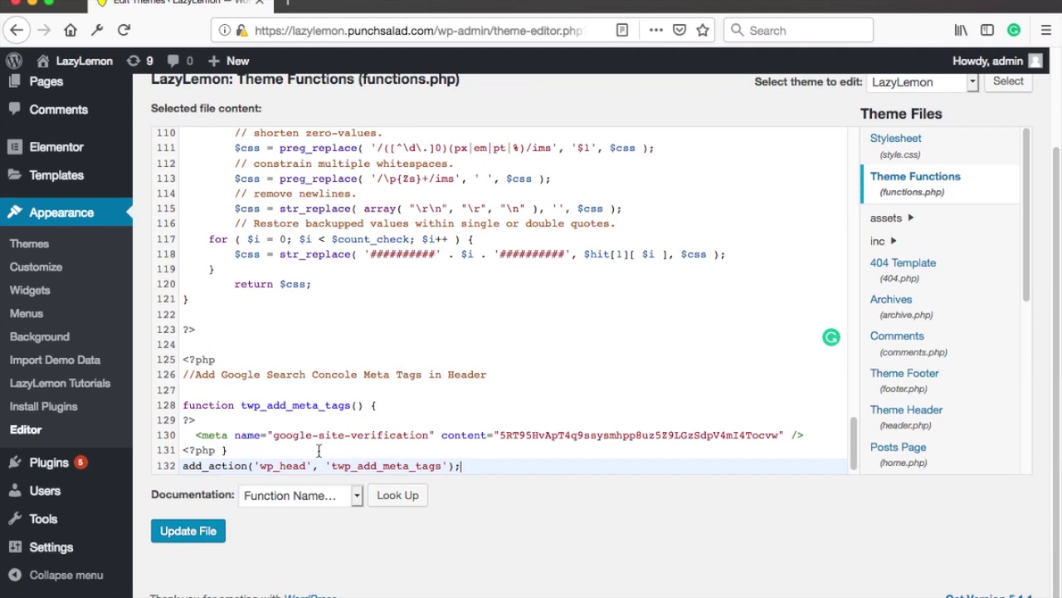
click(207, 532)
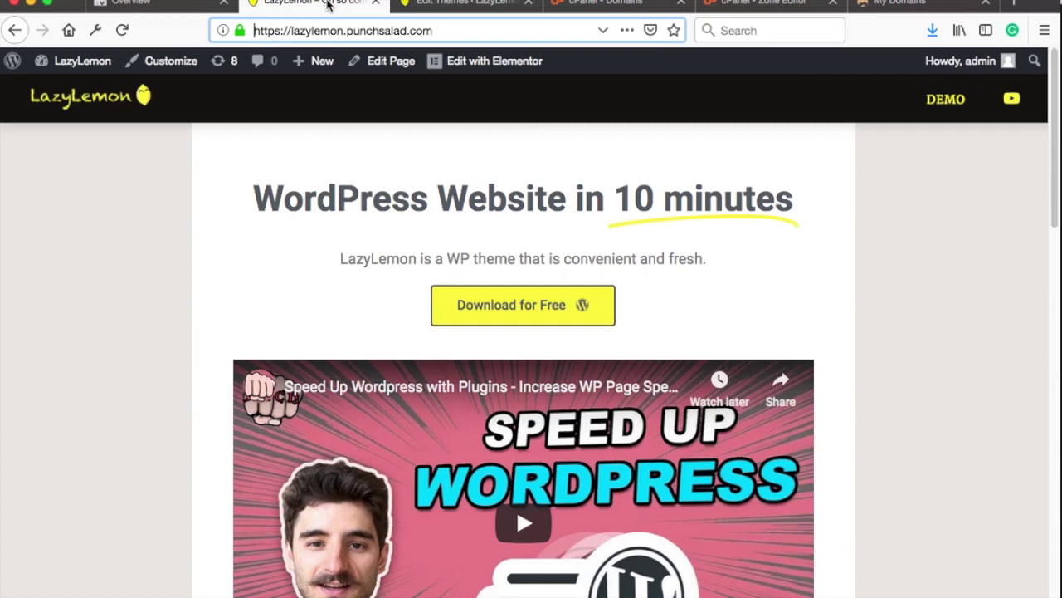
Reload the LazyLemon homepage and view its HTML page source.
click(123, 31)
right_click(118, 166)
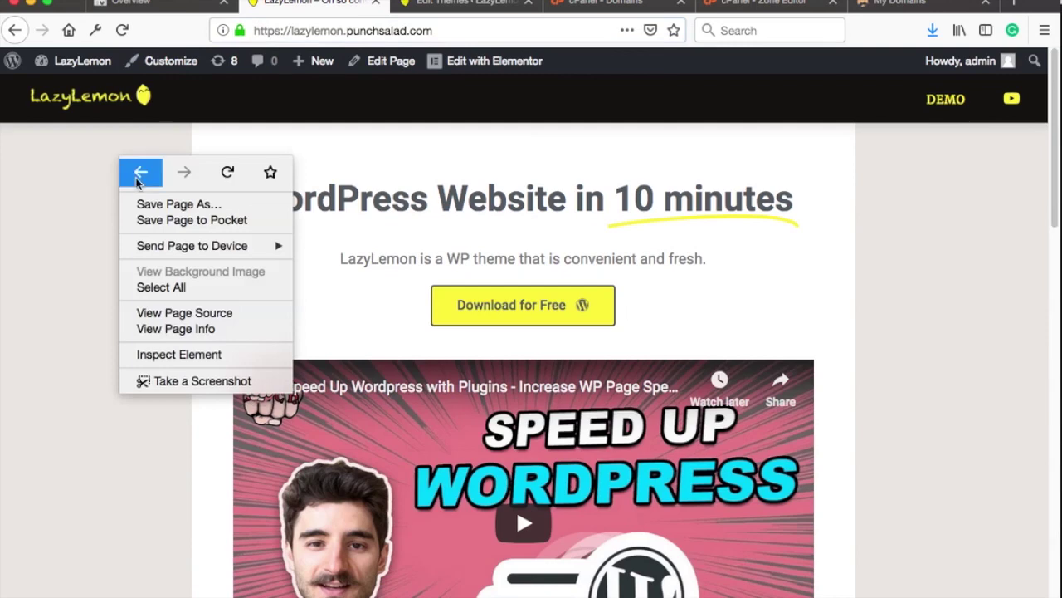
click(219, 314)
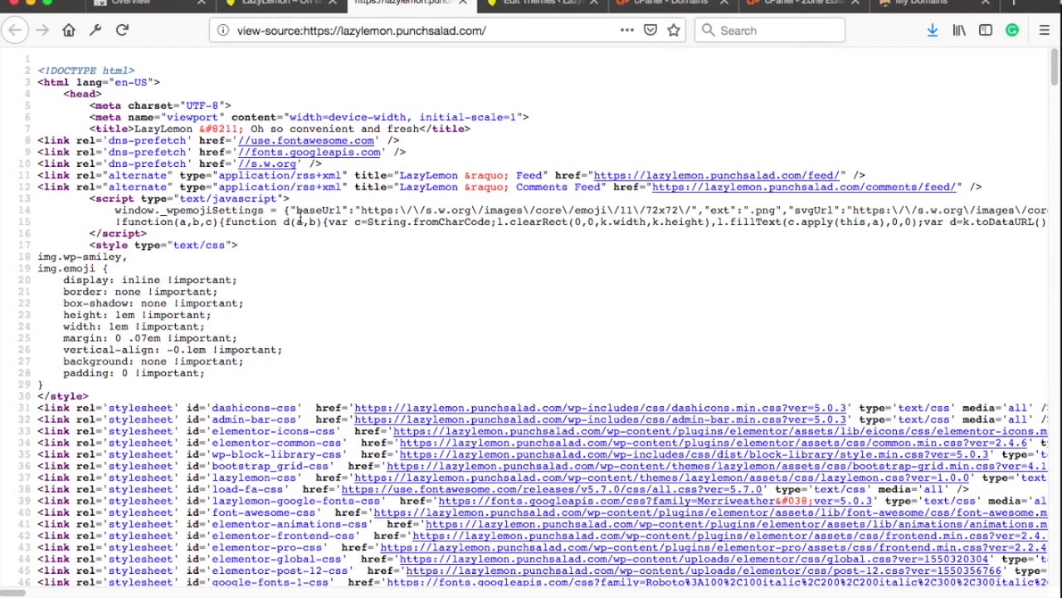
triple_click(428, 82)
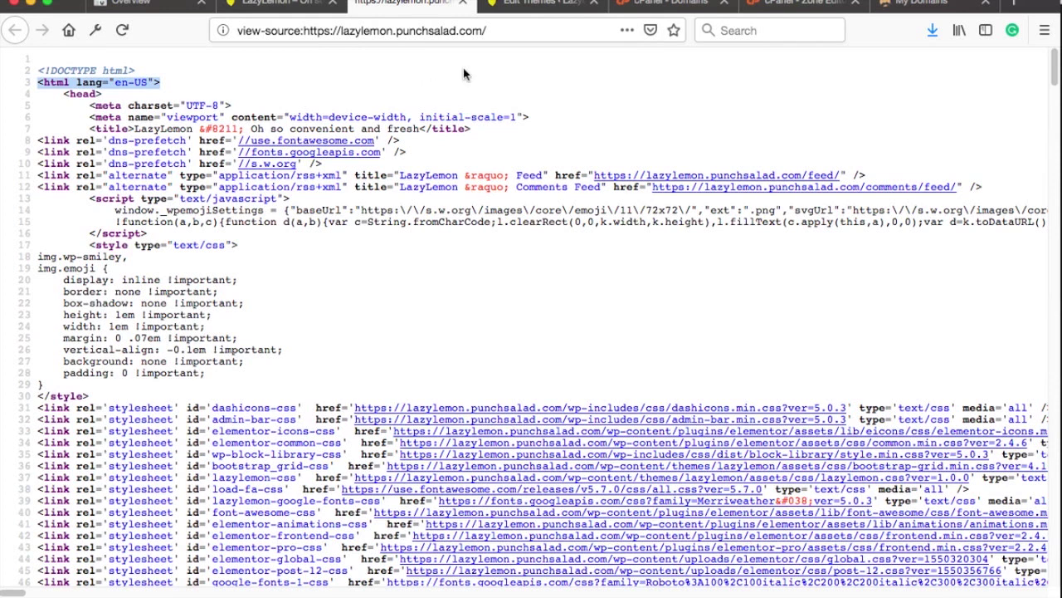
click(273, 77)
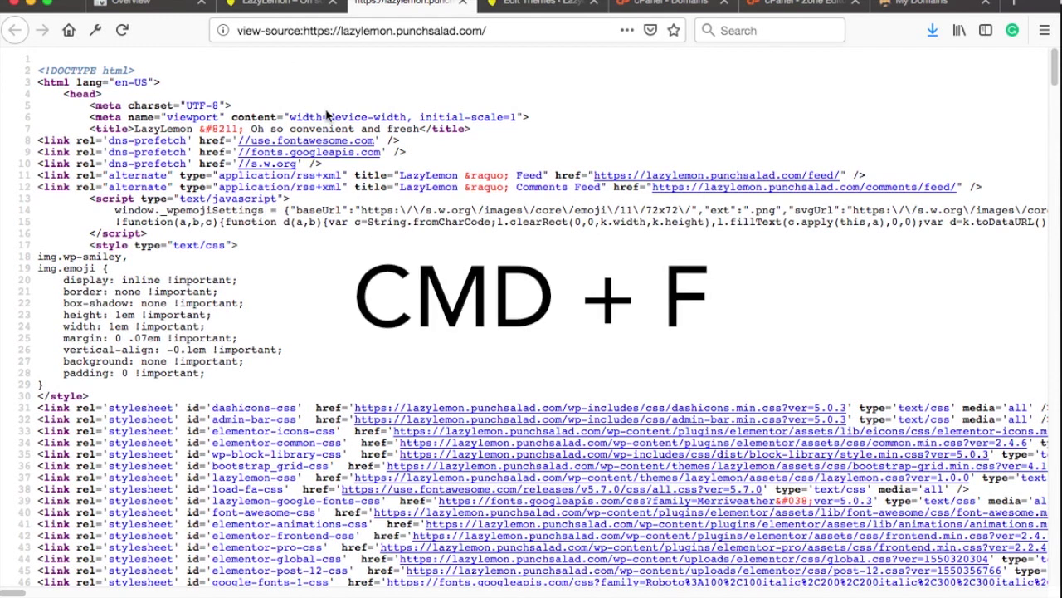
Search the source for 'google-site-verification' and select the matching meta tag line.
text(ogle-site)
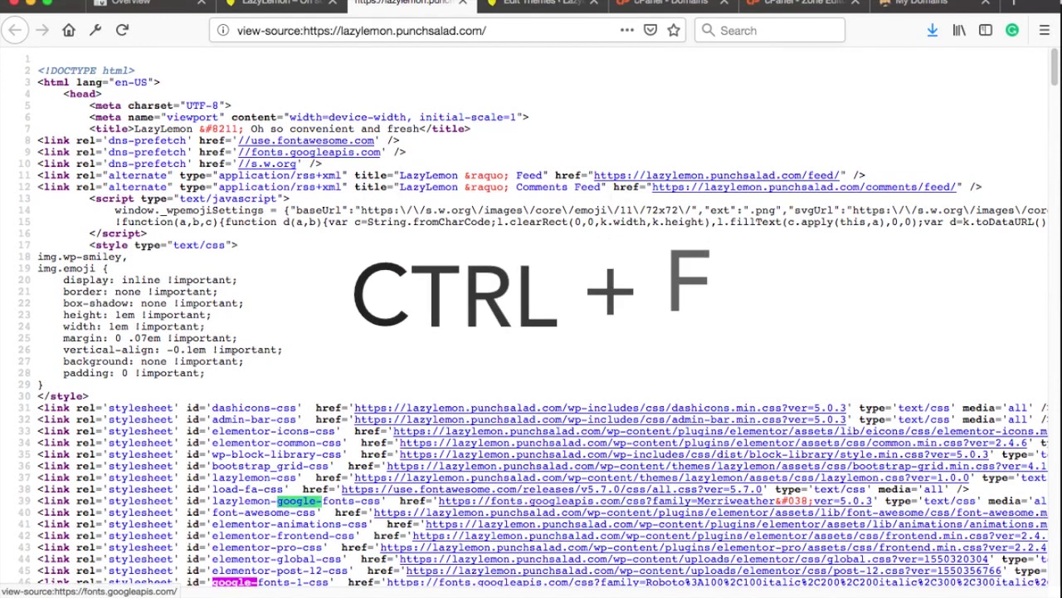
text(-v)
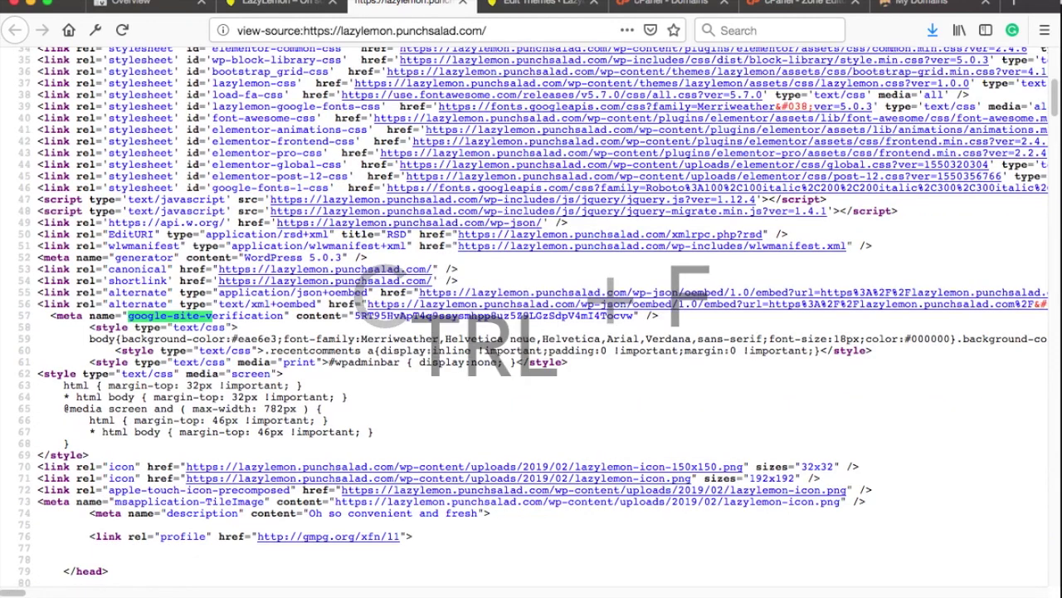
drag(660, 317, 46, 308)
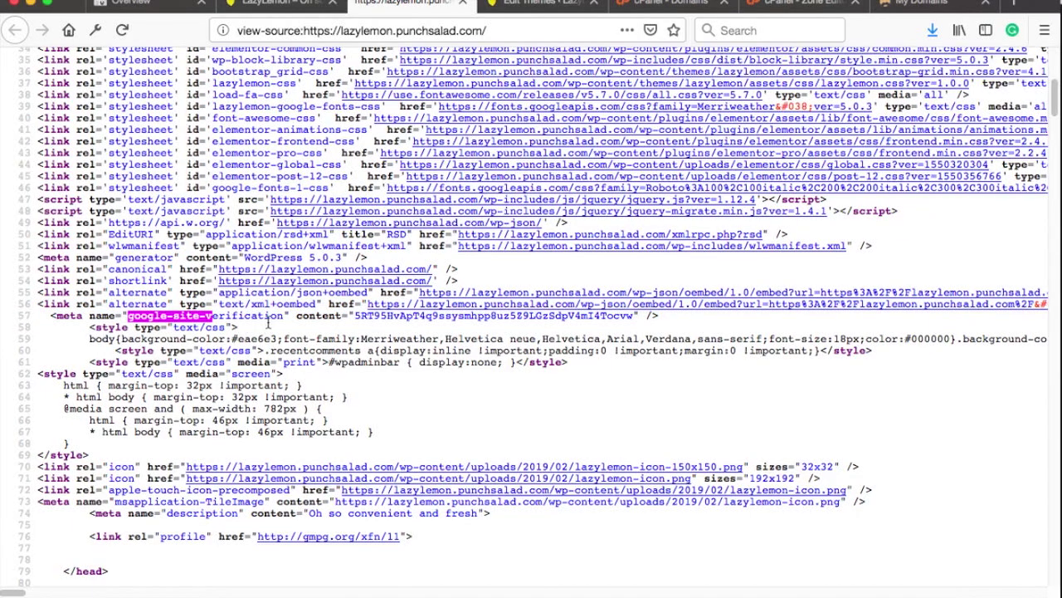
Run VERIFY in Search Console and go to the verified lazylemon.punchsalad.com property.
click(141, 5)
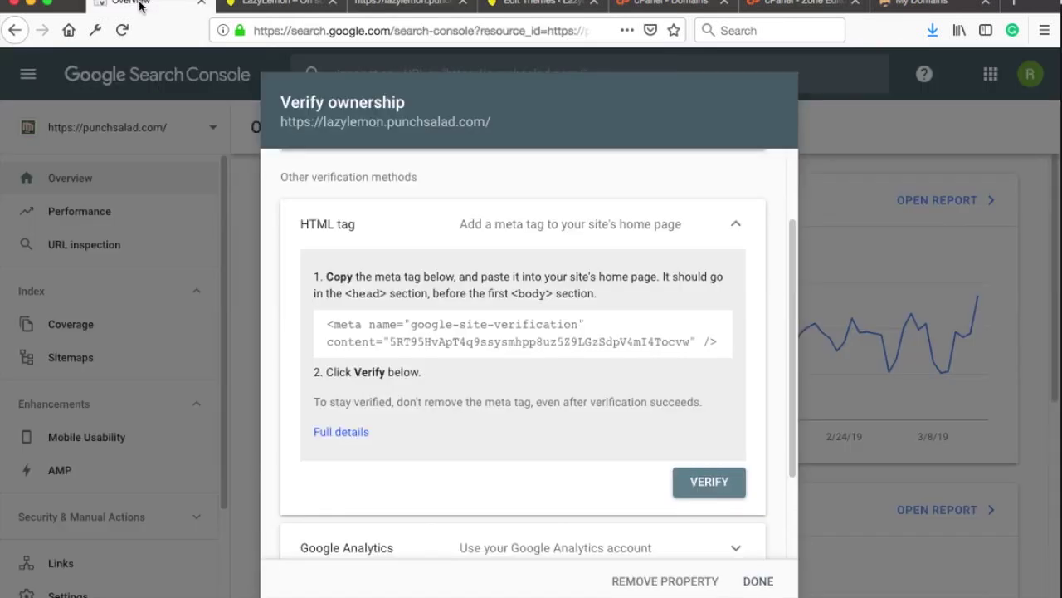
click(709, 483)
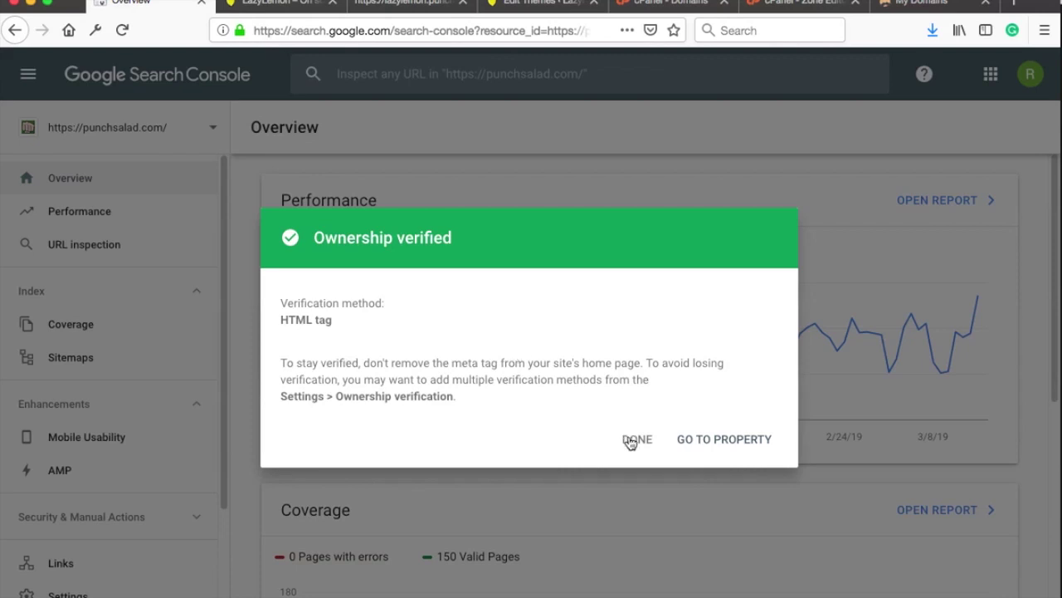
click(704, 449)
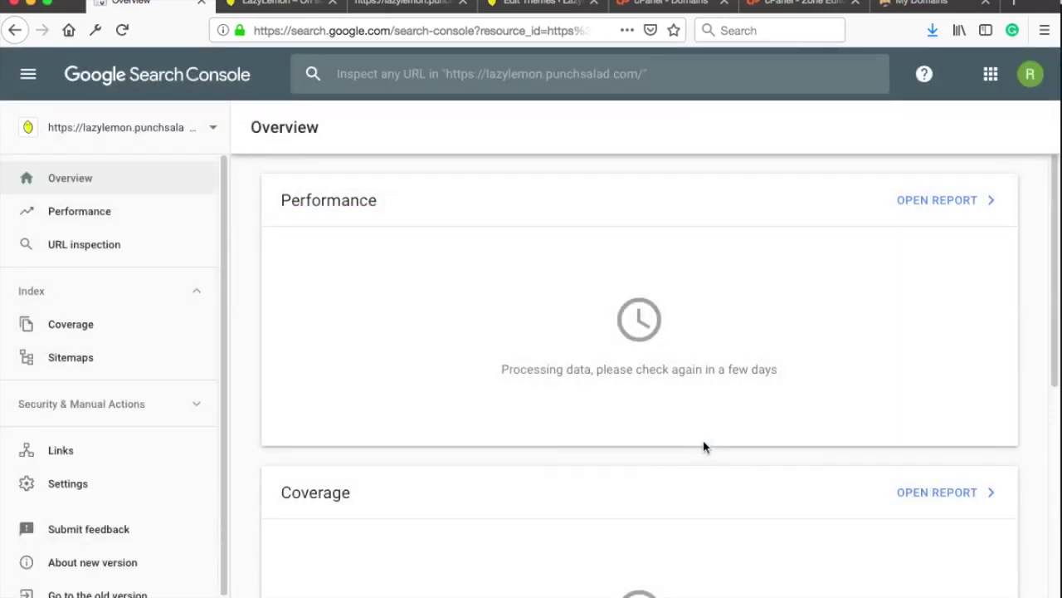
click(172, 129)
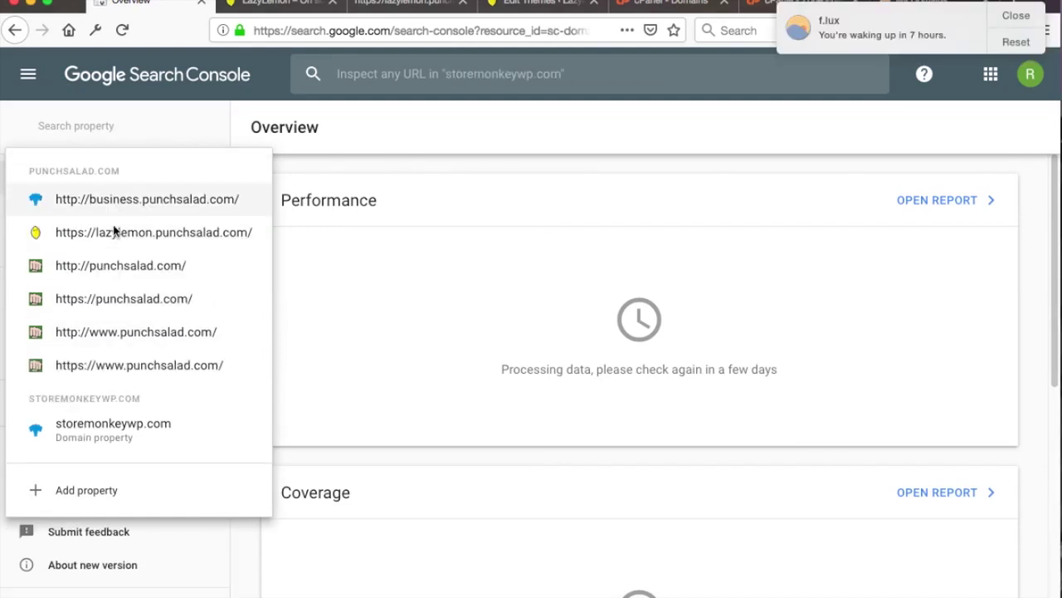
click(125, 299)
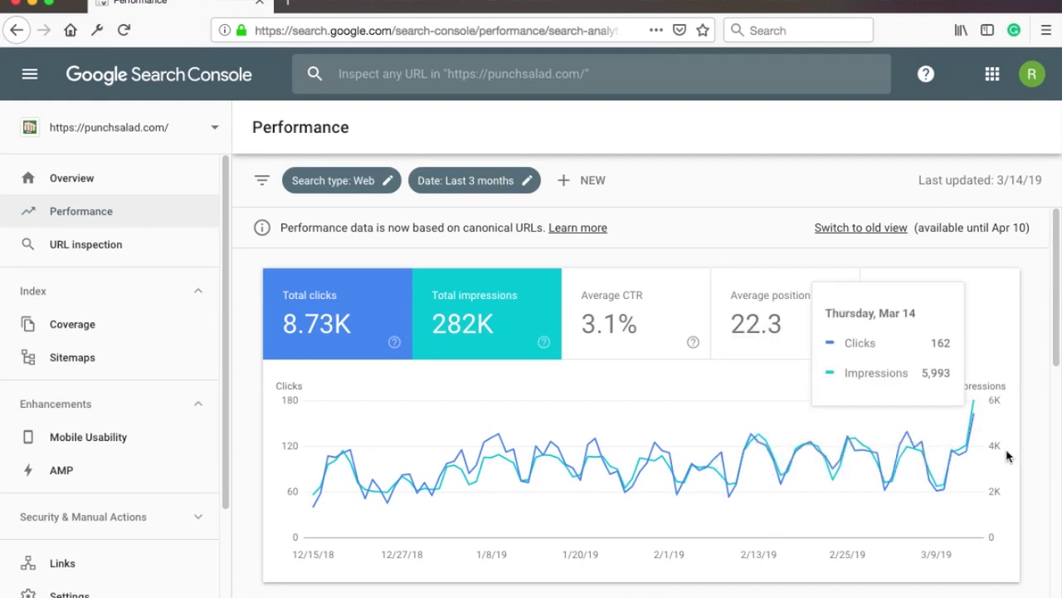
scroll(738, 425, down, 5)
scroll(726, 411, down, 4)
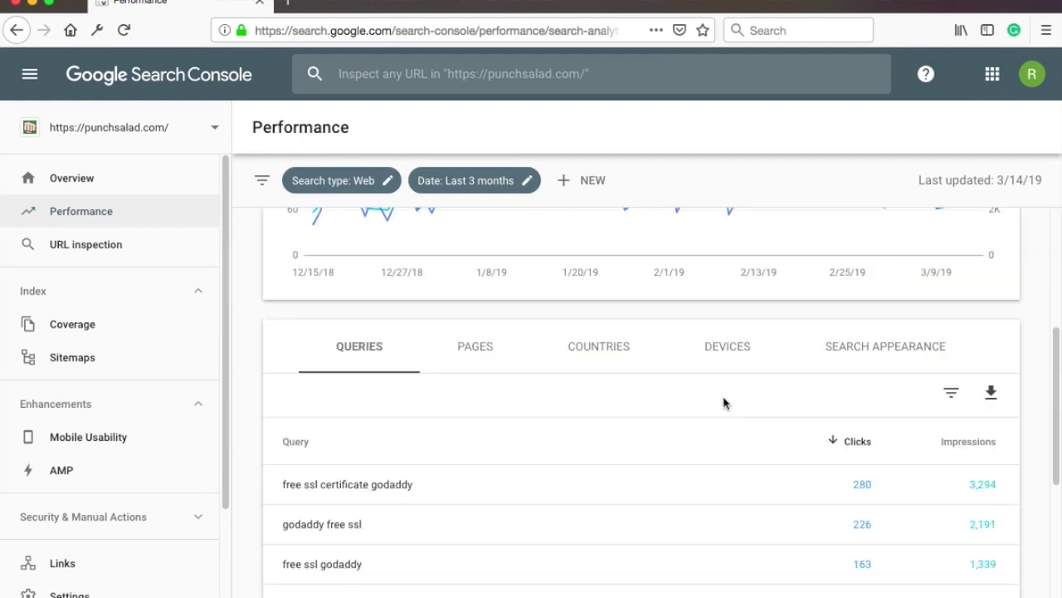
scroll(722, 399, down, 2)
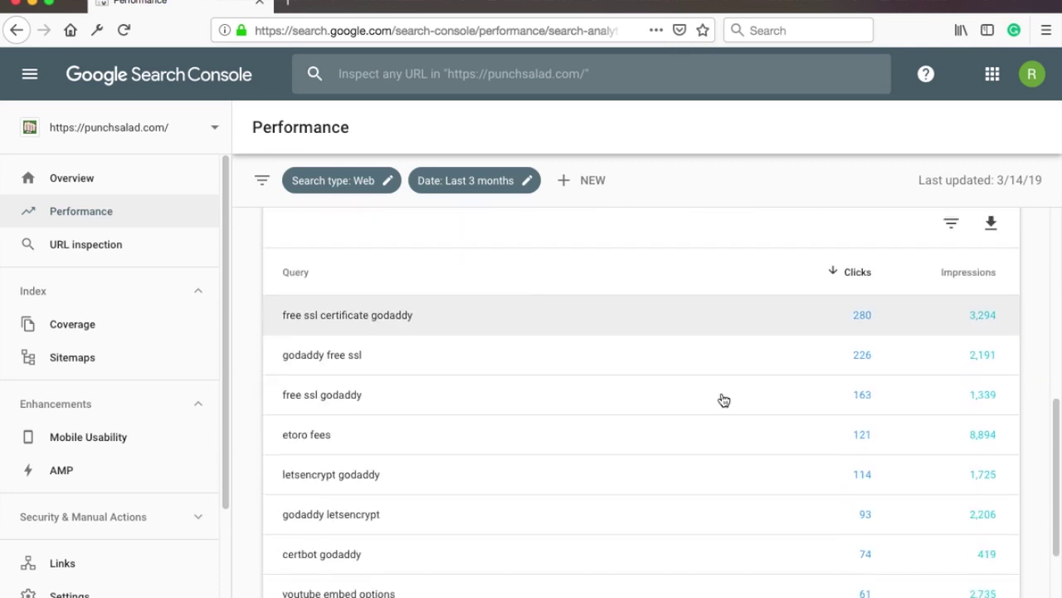
scroll(724, 397, down, 3)
scroll(723, 396, down, 1)
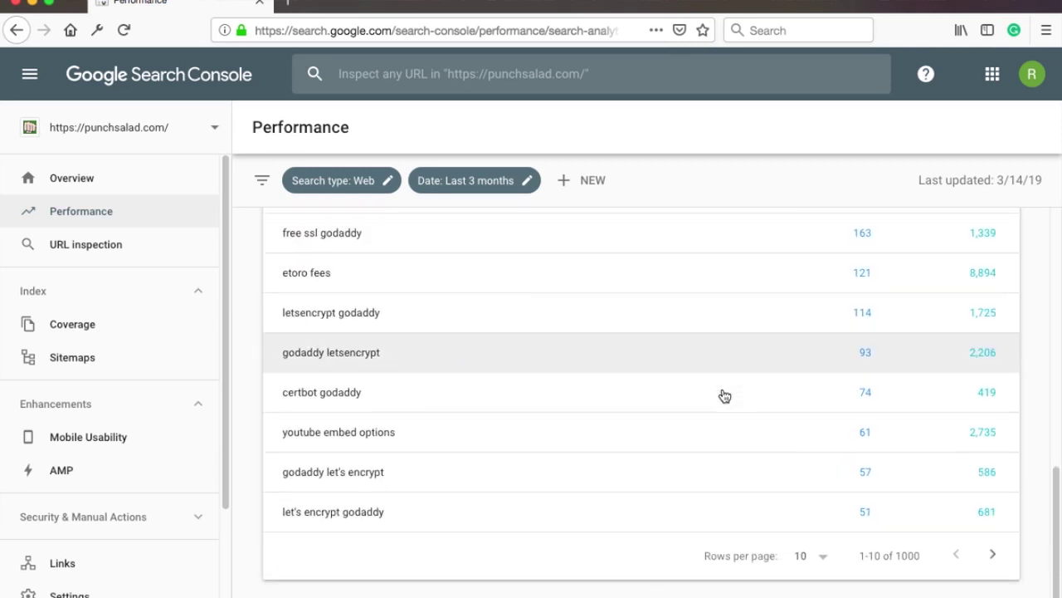
click(82, 343)
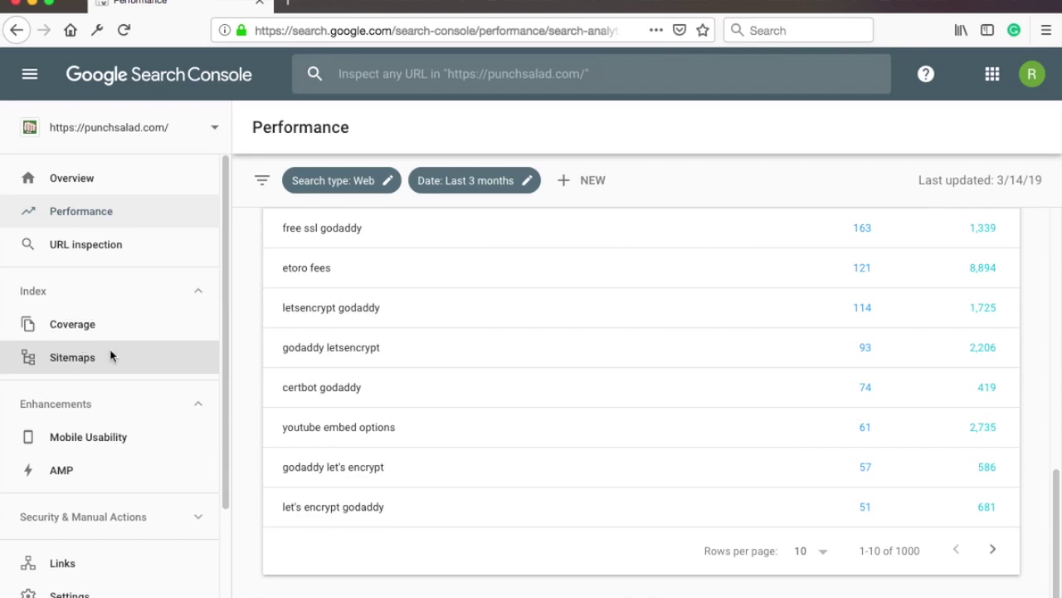